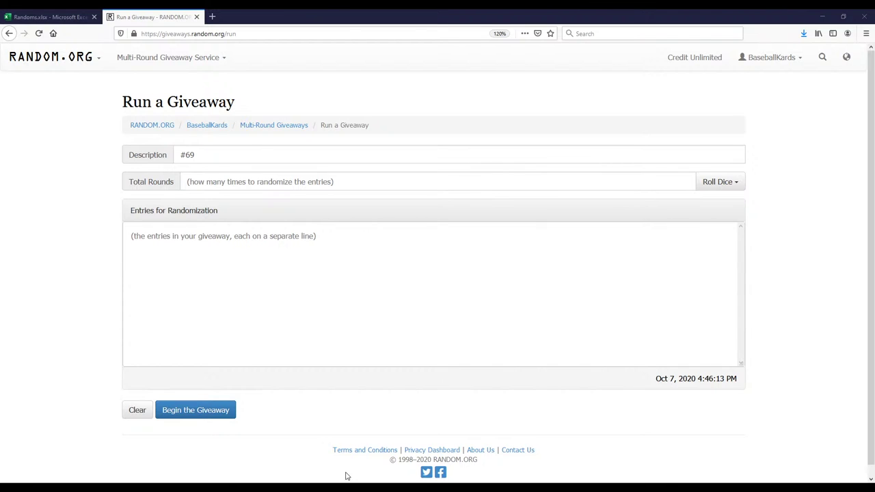
pyautogui.hotkey('alt', 'Tab')
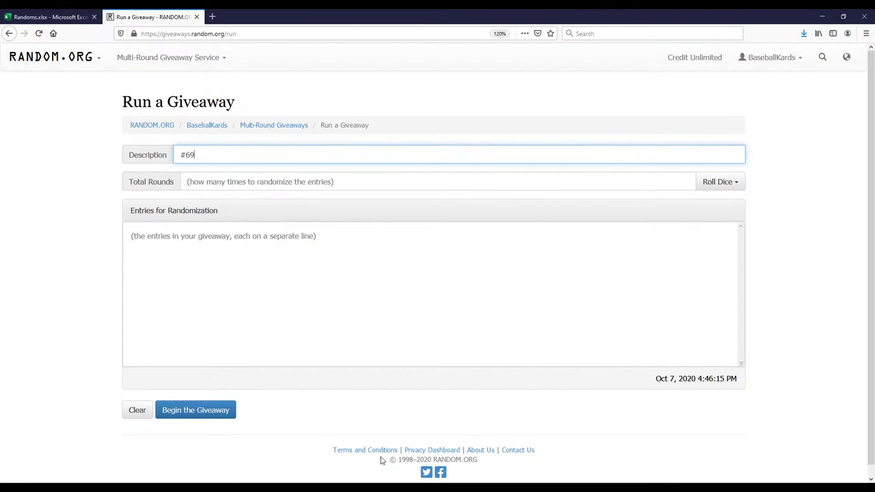
pyautogui.hotkey('alt', 'Tab')
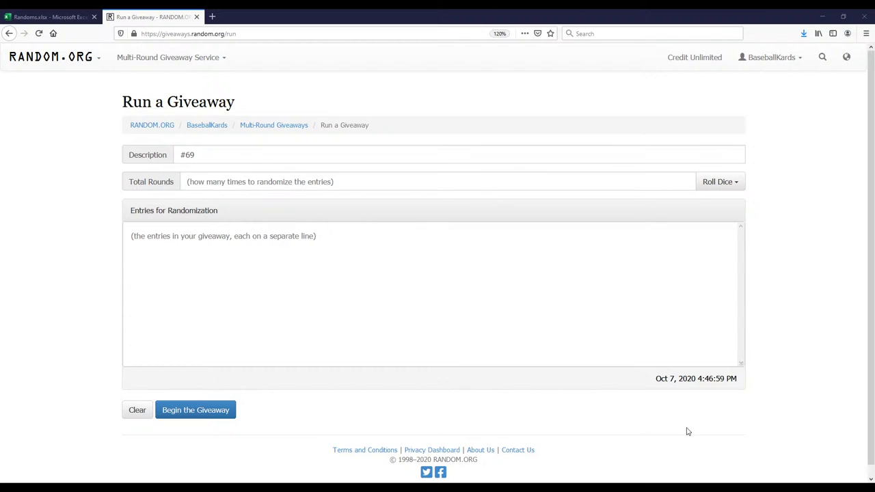
# Copy the participant names in A1:A30 of the #69 sheet into the giveaway's entries for randomization.
pyautogui.click(67, 17)
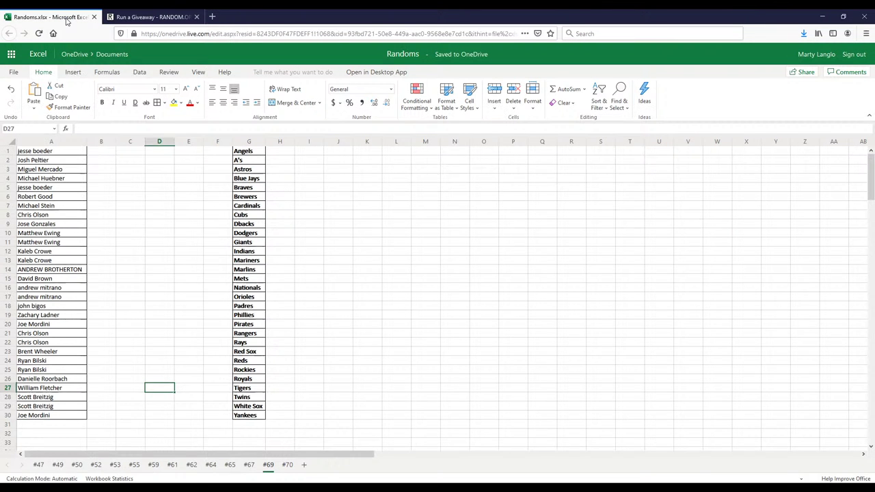
pyautogui.moveTo(60, 151); pyautogui.dragTo(51, 415)
pyautogui.rightClick(50, 415)
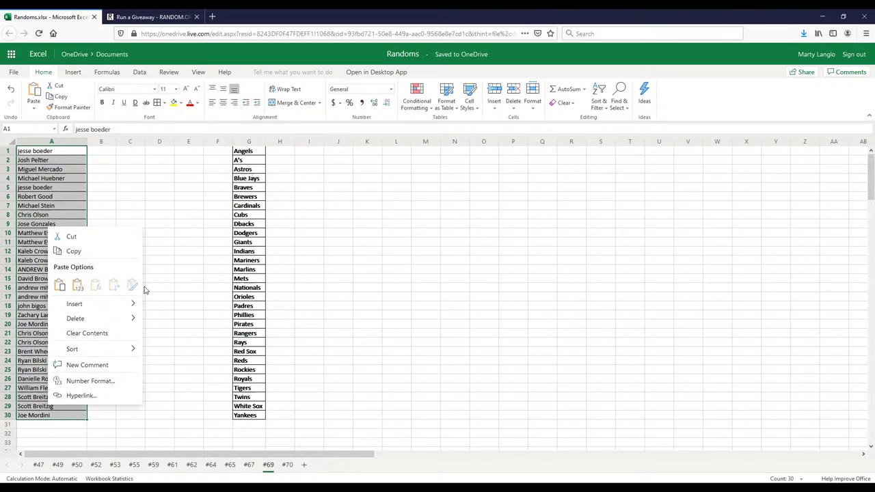
pyautogui.click(106, 252)
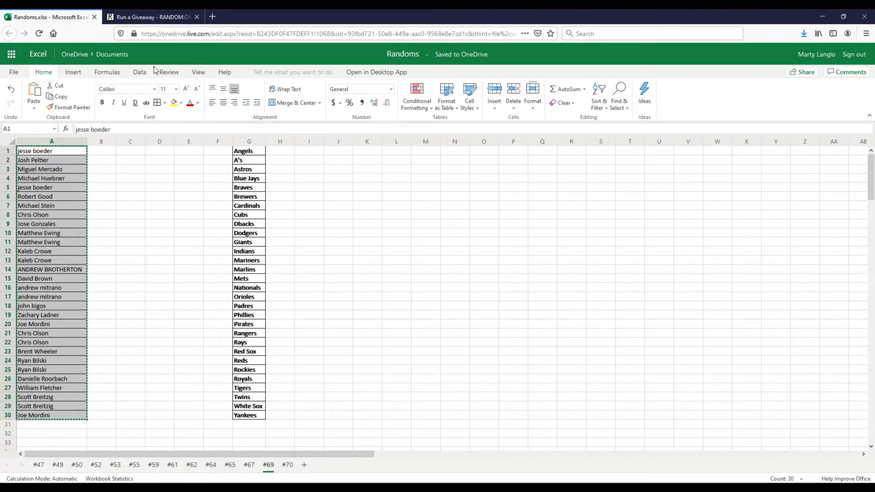
pyautogui.click(150, 17)
pyautogui.click(149, 267)
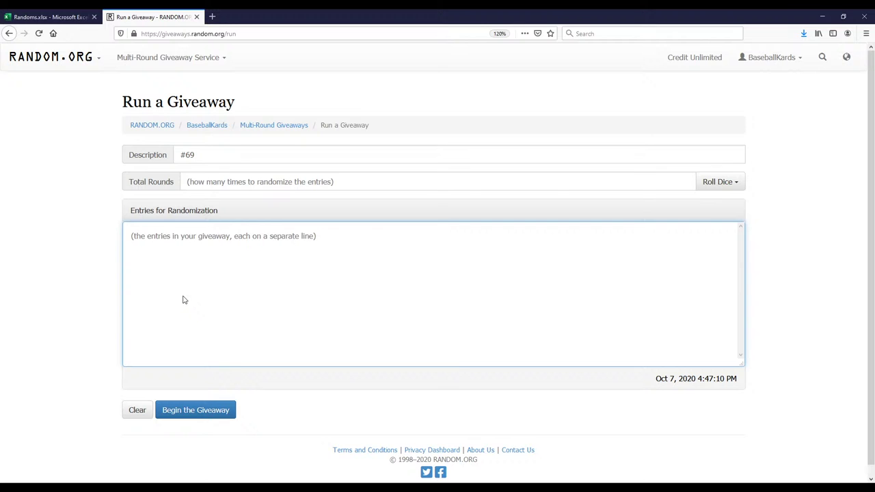
pyautogui.hotkey('ctrl', 'v')
# Set the total rounds with a 3d6 dice roll and begin the #69 giveaway.
pyautogui.click(718, 183)
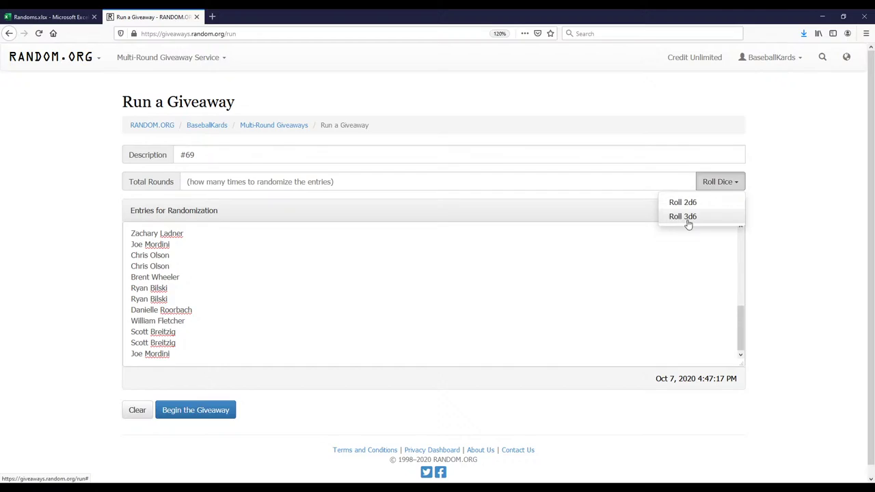
pyautogui.click(686, 218)
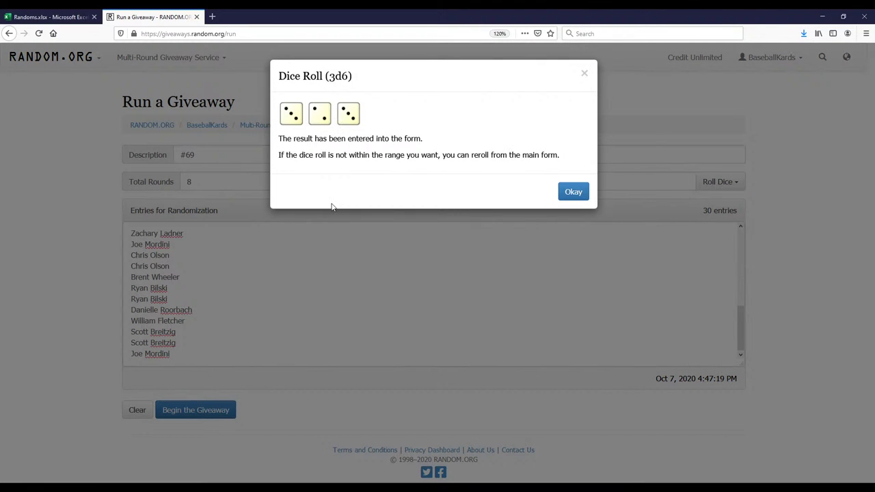
pyautogui.click(577, 194)
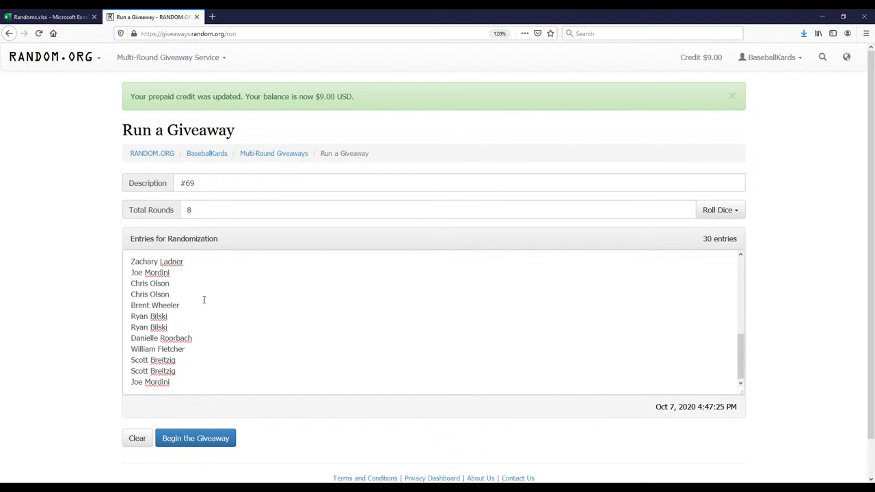
pyautogui.click(201, 431)
pyautogui.click(534, 197)
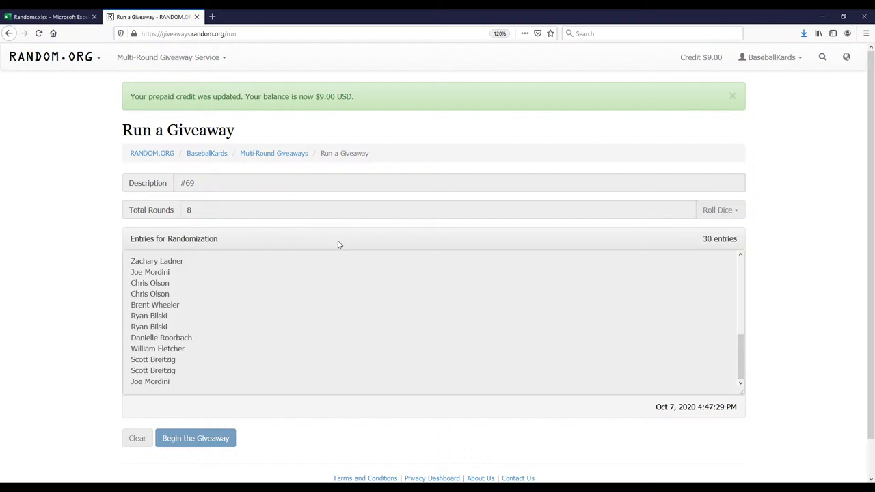
# Run every remaining round of the #69 giveaway through the final round.
pyautogui.click(196, 437)
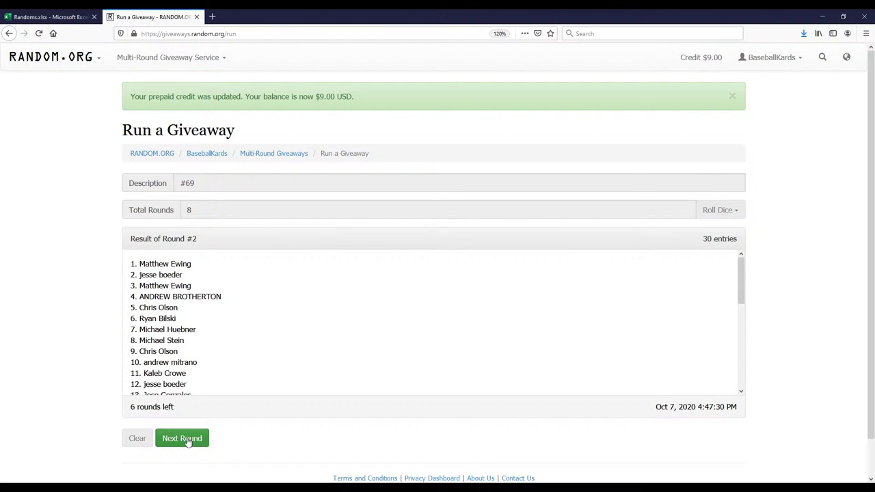
pyautogui.click(193, 438)
pyautogui.click(187, 437)
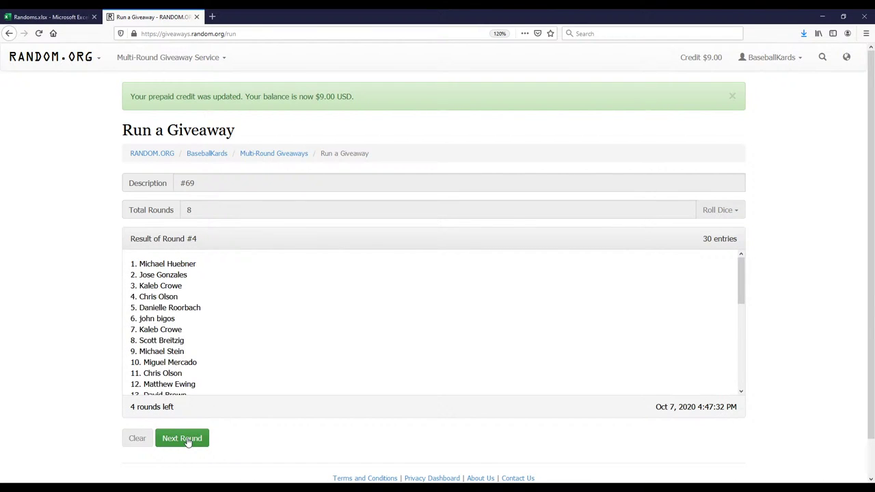
pyautogui.click(187, 437)
pyautogui.click(187, 437)
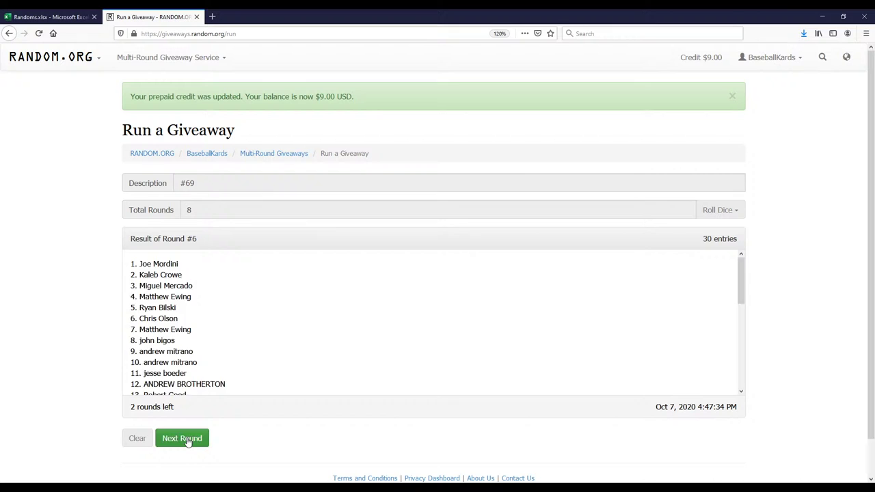
pyautogui.click(187, 438)
pyautogui.click(187, 438)
pyautogui.click(186, 438)
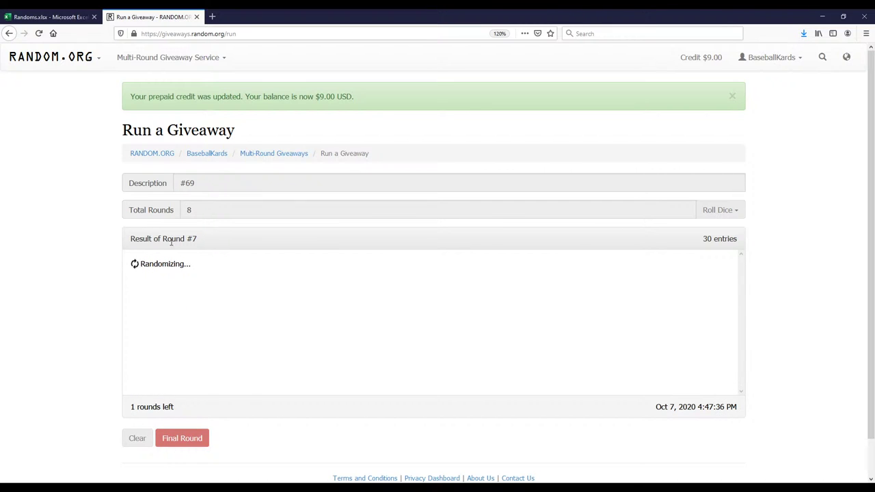
# Copy the final numbered list of names and paste it over column A of the Randoms workbook, starting at A1.
pyautogui.moveTo(132, 262); pyautogui.dragTo(210, 353)
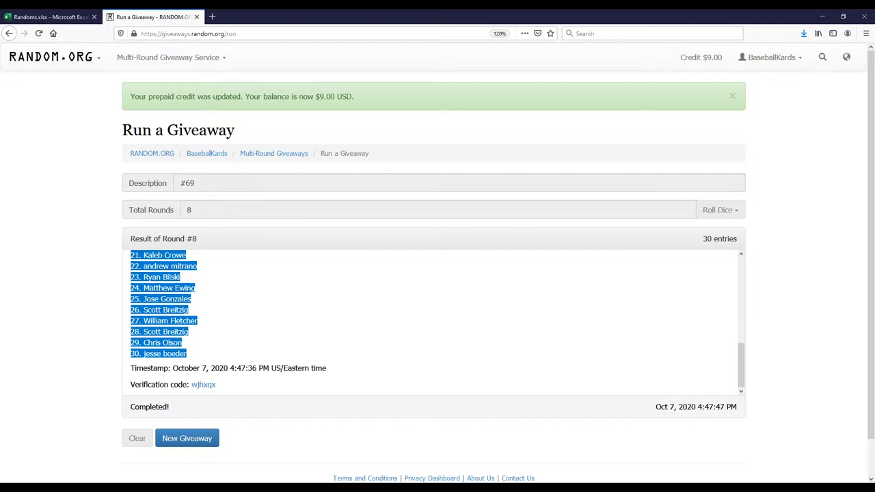
pyautogui.click(51, 16)
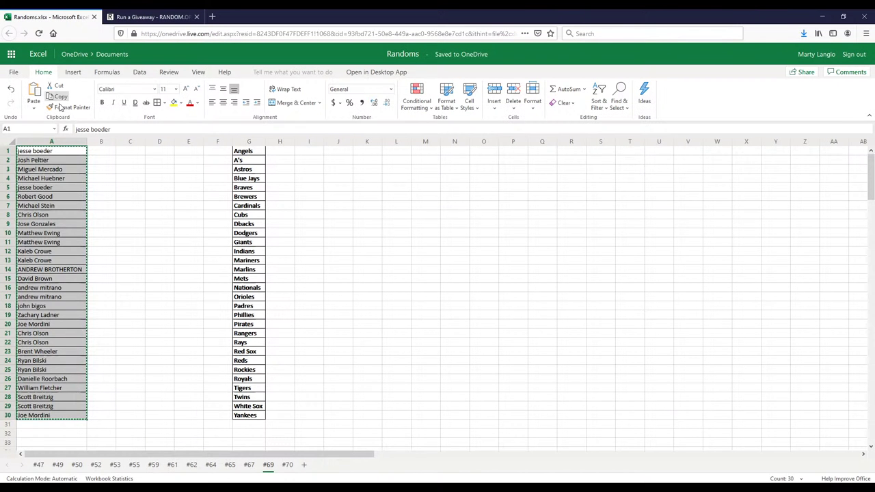
pyautogui.click(46, 154)
pyautogui.hotkey('ctrl', 'v')
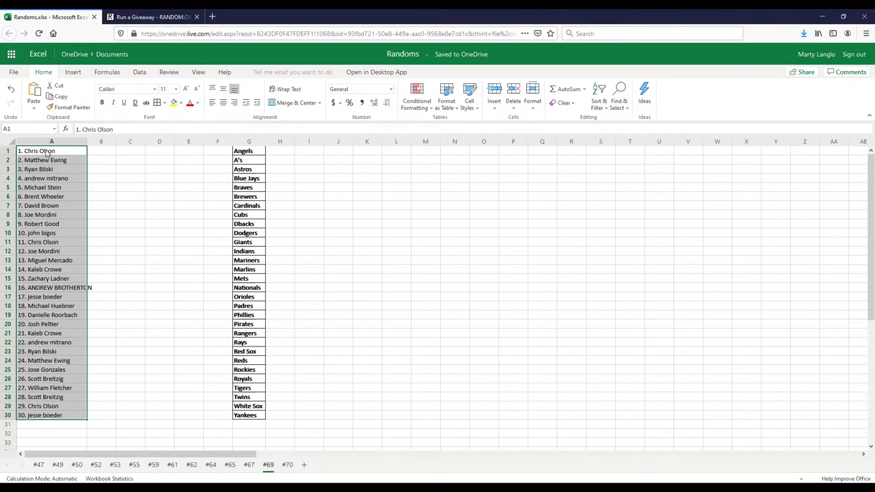
# Copy the team names in G1:G30 of the #69 sheet.
pyautogui.moveTo(254, 154); pyautogui.dragTo(246, 415)
pyautogui.rightClick(246, 415)
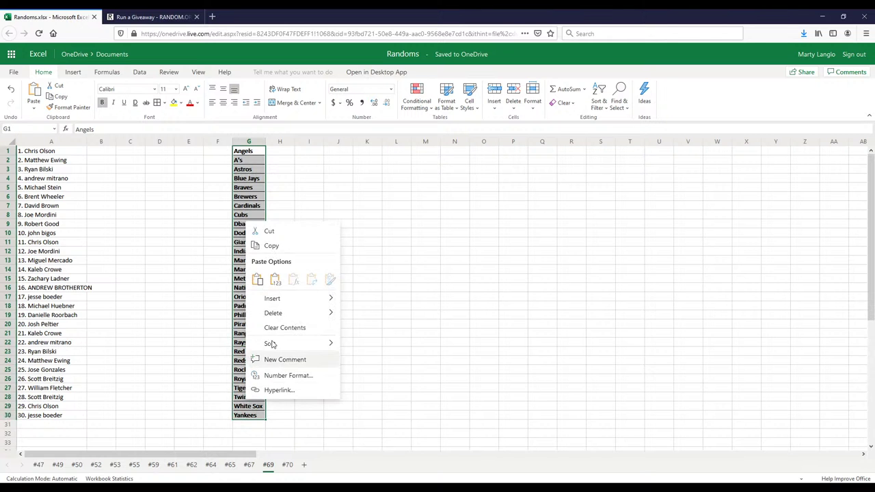
pyautogui.click(268, 244)
# Start a new giveaway on RANDOM.ORG described as "#69 Teams" and paste the copied team names as its entries.
pyautogui.click(163, 19)
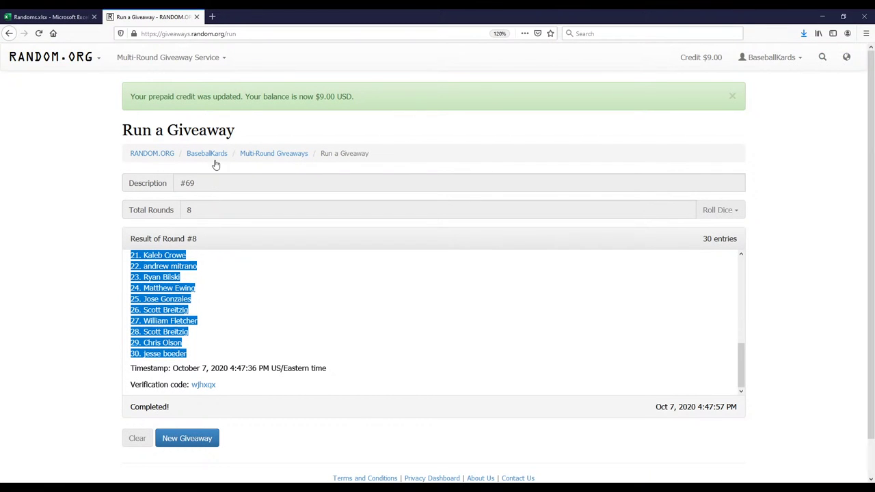
pyautogui.click(175, 437)
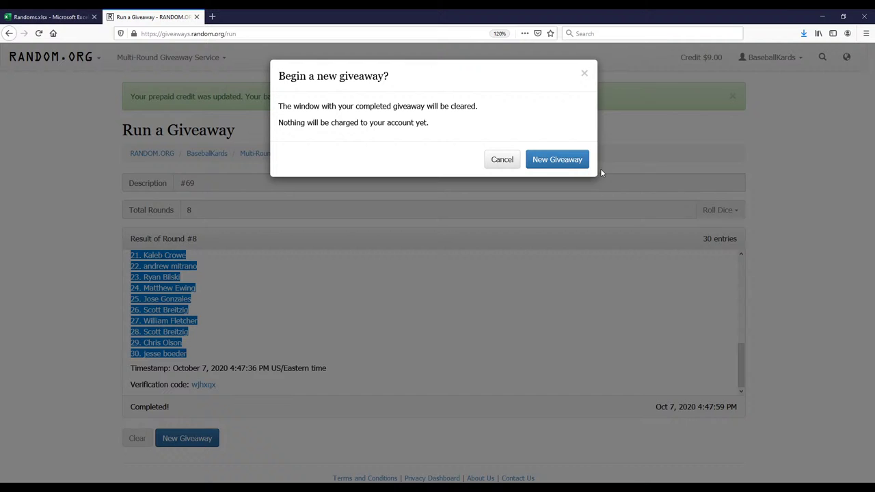
pyautogui.click(566, 164)
pyautogui.click(249, 151)
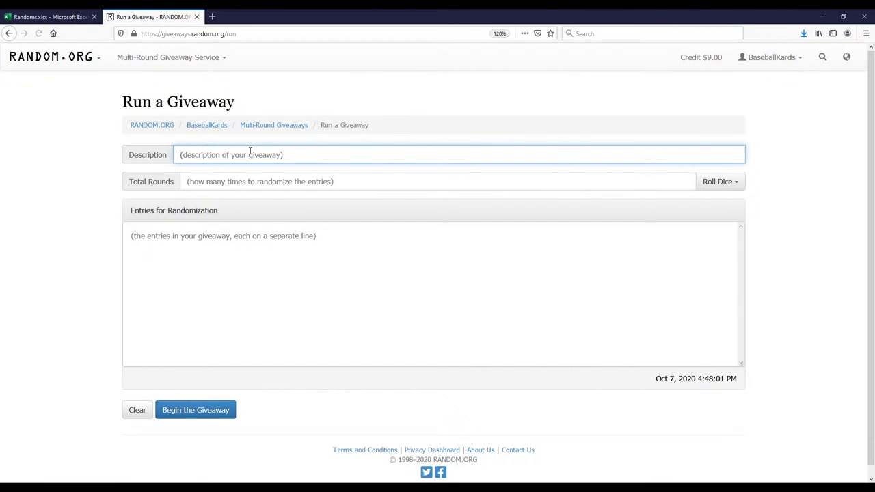
pyautogui.write('#69 Teams')
pyautogui.click(295, 255)
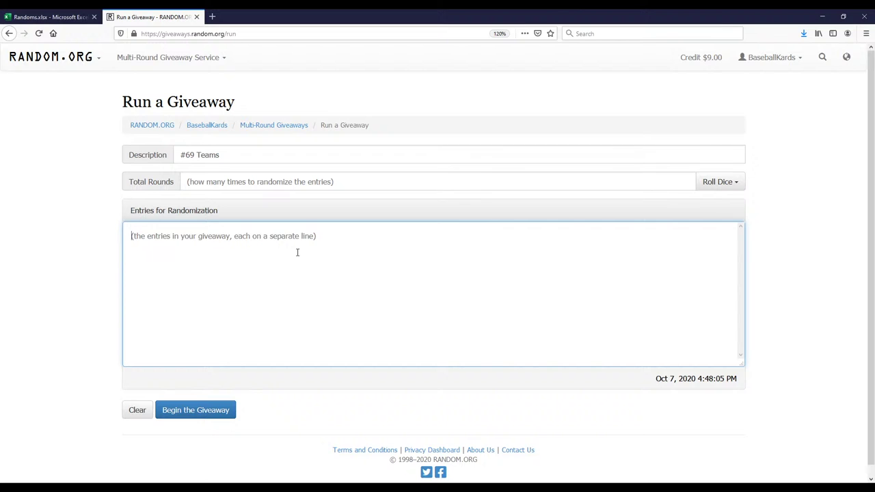
pyautogui.hotkey('ctrl', 'v')
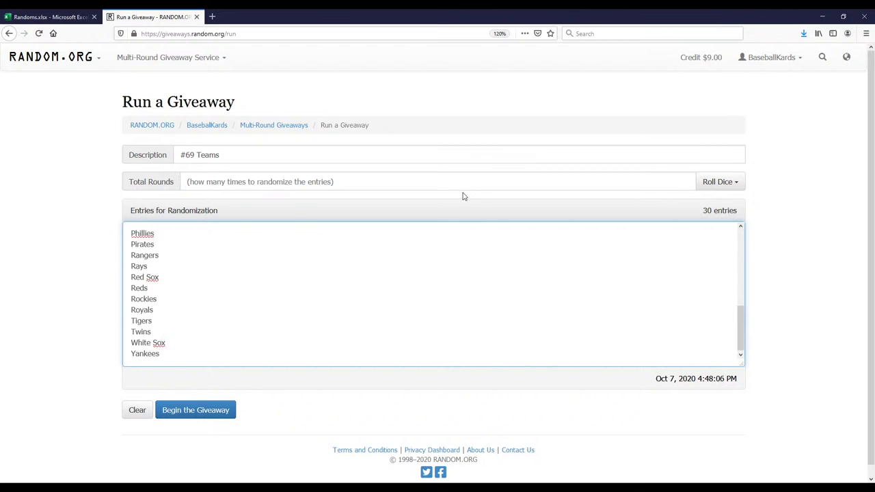
# Roll 3d6 for the number of rounds of the #69 Teams giveaway and begin it.
pyautogui.click(714, 182)
pyautogui.click(698, 216)
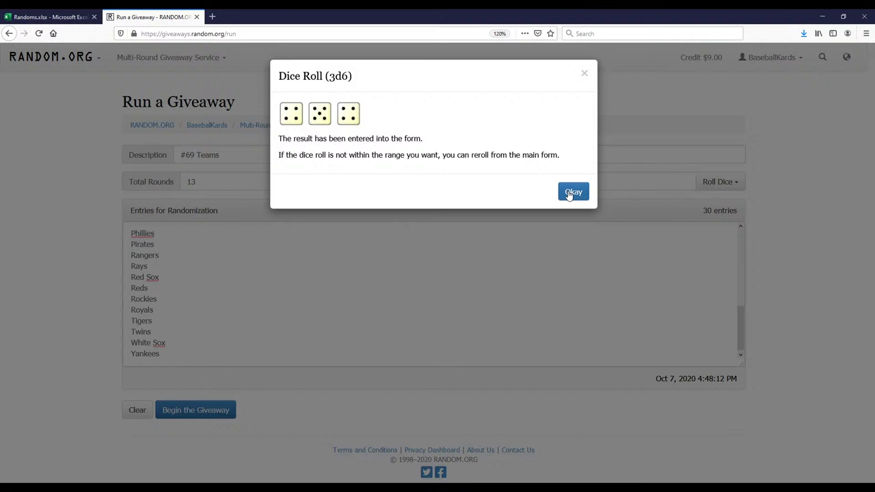
pyautogui.click(572, 193)
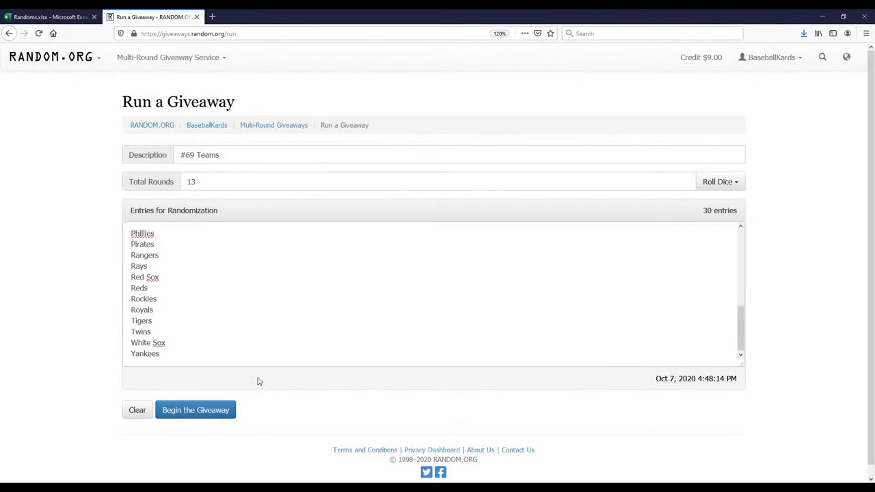
pyautogui.click(198, 414)
pyautogui.click(526, 192)
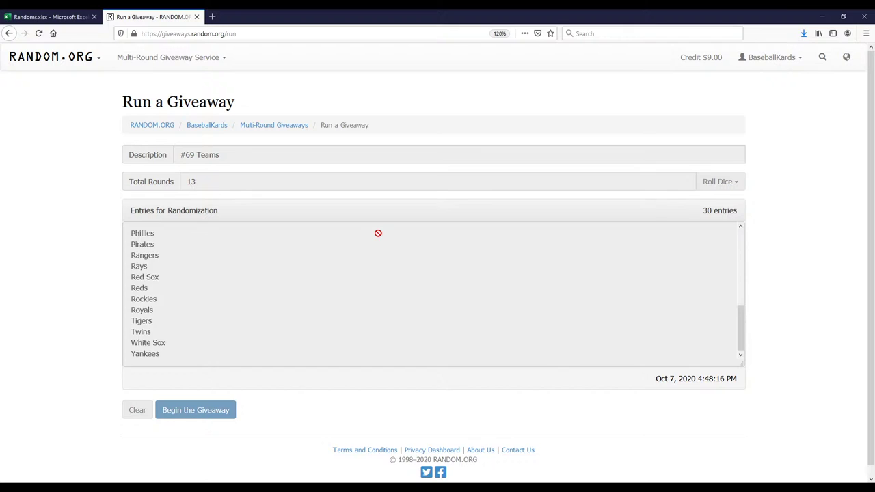
# Advance the #69 Teams giveaway through all its remaining rounds until it is completed.
pyautogui.click(181, 410)
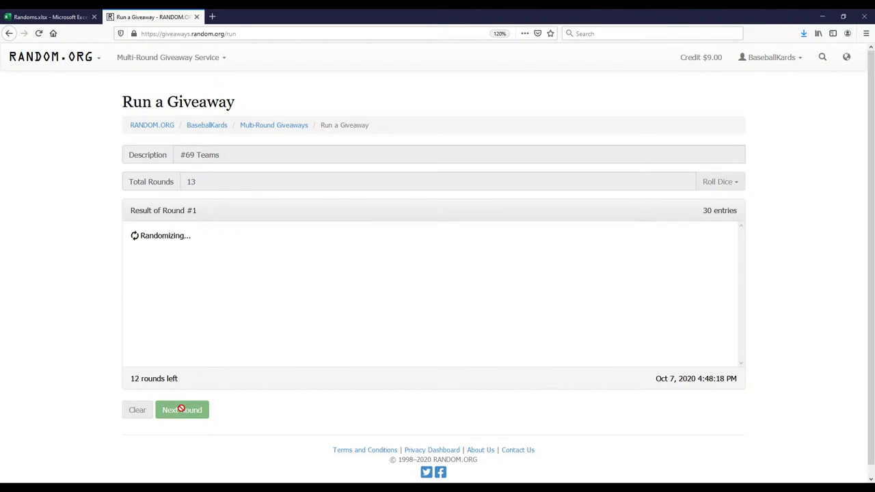
pyautogui.click(182, 410)
pyautogui.click(182, 410)
pyautogui.click(182, 411)
pyautogui.click(182, 410)
pyautogui.click(182, 410)
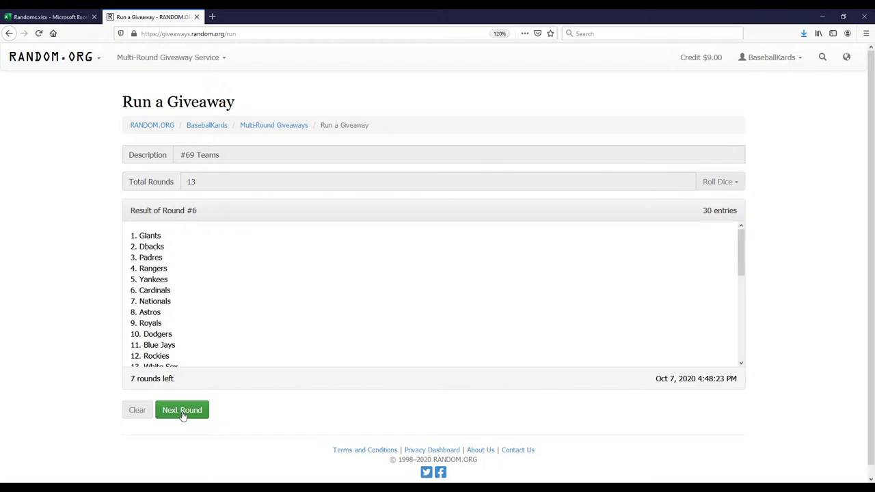
pyautogui.click(182, 410)
pyautogui.click(183, 415)
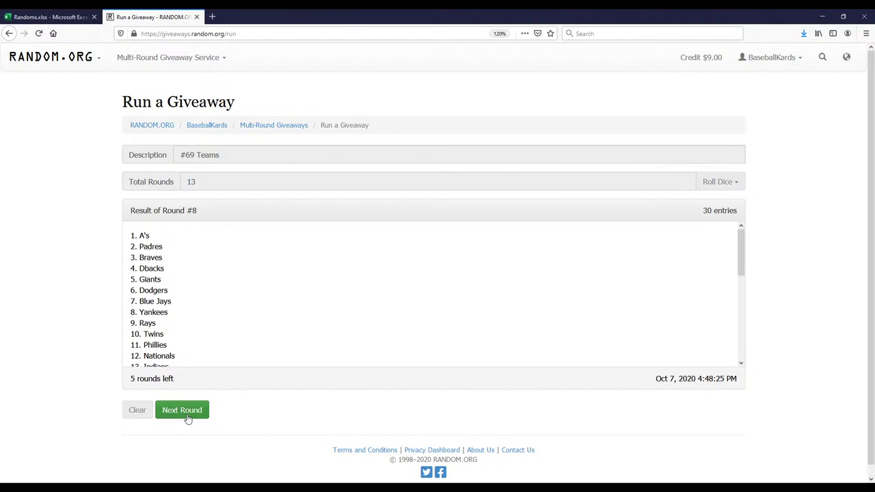
pyautogui.click(184, 417)
pyautogui.click(185, 418)
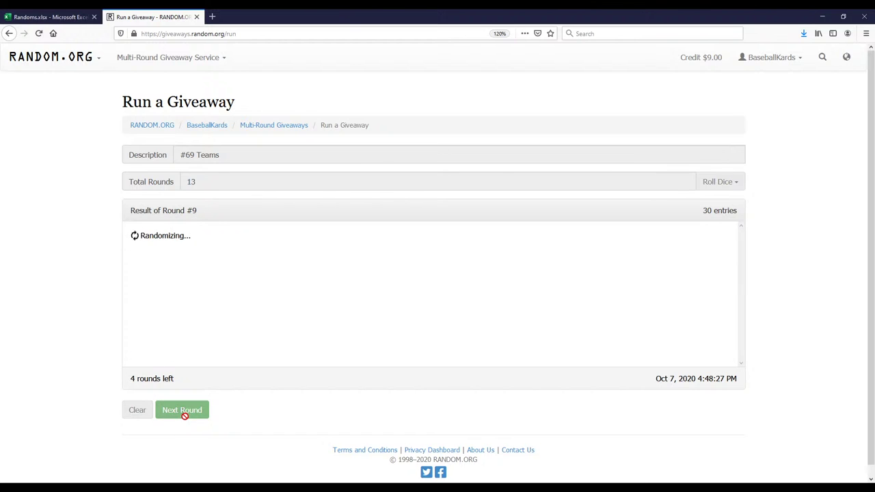
pyautogui.click(185, 414)
pyautogui.click(185, 412)
pyautogui.click(184, 410)
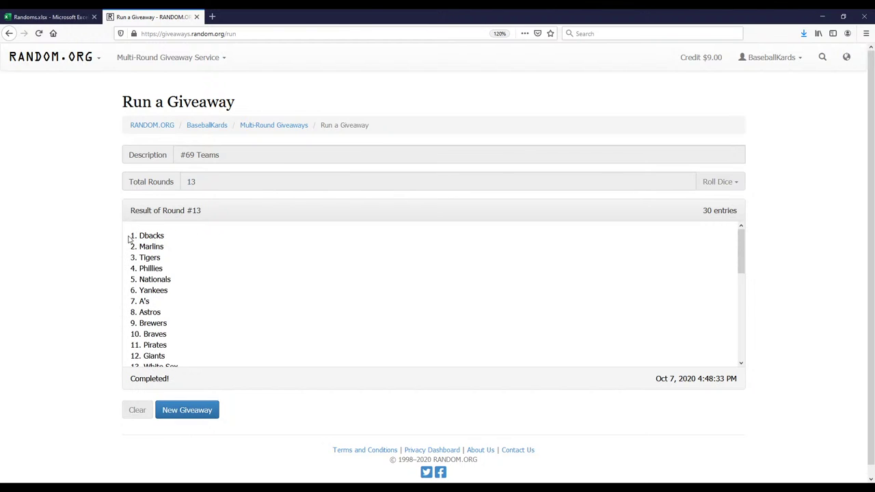
# Copy the final numbered team list and paste it beside the names in the Randoms workbook, starting at B1.
pyautogui.moveTo(131, 236); pyautogui.dragTo(193, 323)
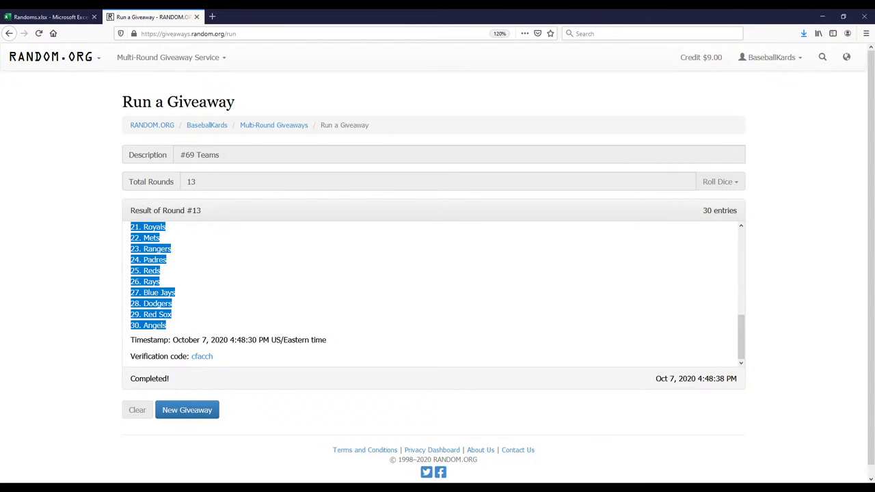
pyautogui.click(51, 16)
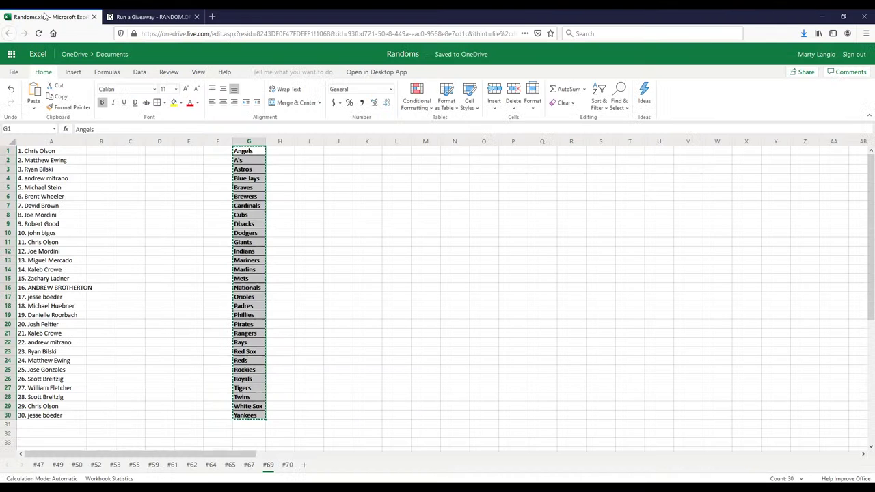
pyautogui.click(102, 153)
pyautogui.hotkey('ctrl', 'v')
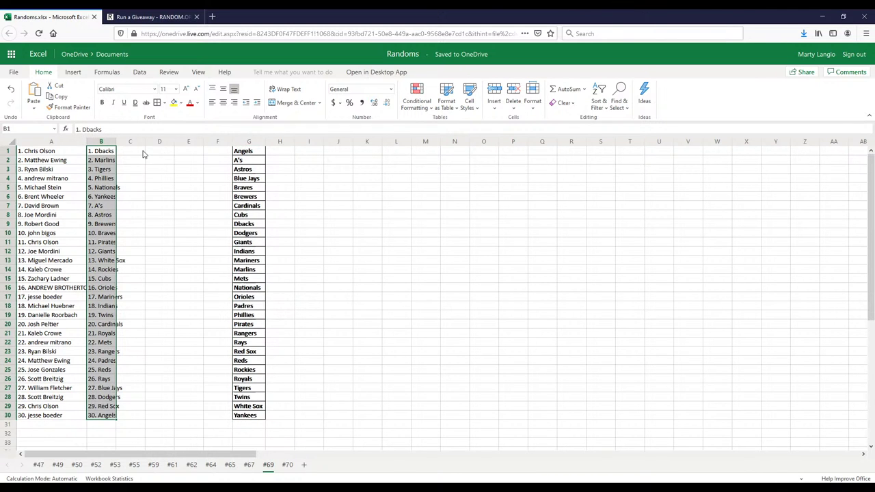
# Delete column G with the original alphabetical team list from sheet #69.
pyautogui.click(239, 142)
pyautogui.rightClick(239, 142)
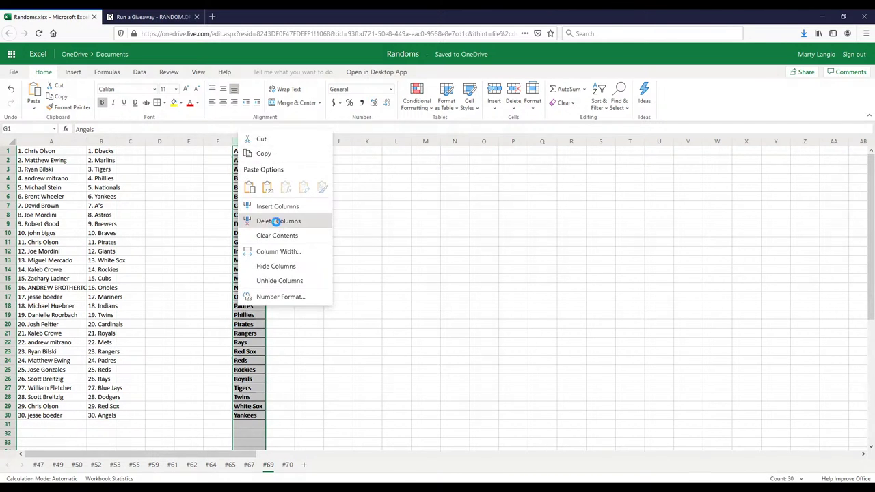
pyautogui.click(276, 220)
pyautogui.click(130, 170)
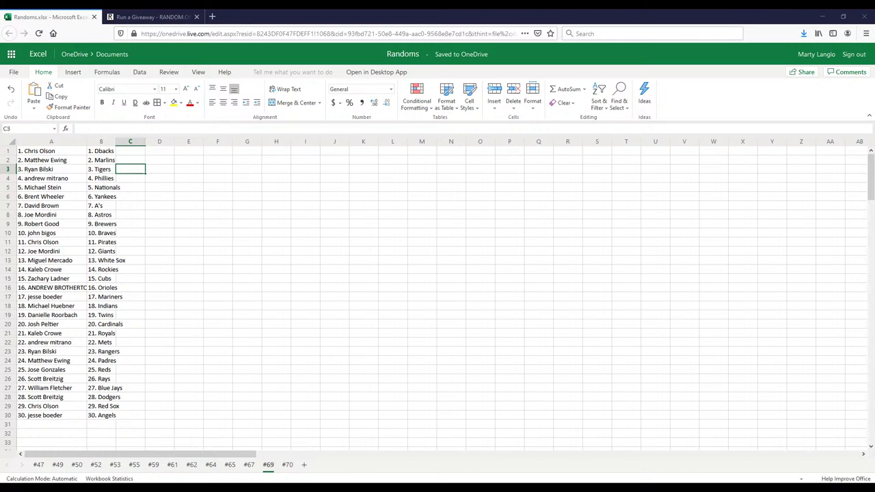
pyautogui.click(630, 269)
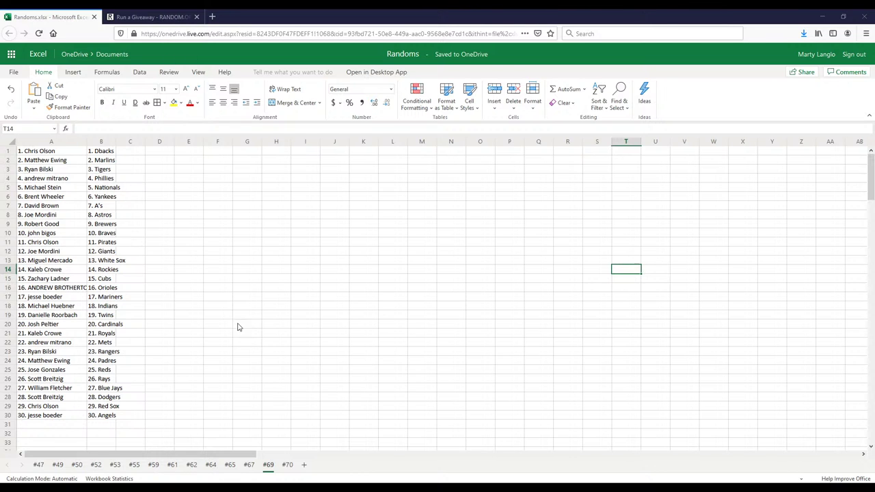
# Open sheet #70 of the workbook, then switch to RANDOM.ORG and start a new giveaway described as "#70".
pyautogui.click(287, 465)
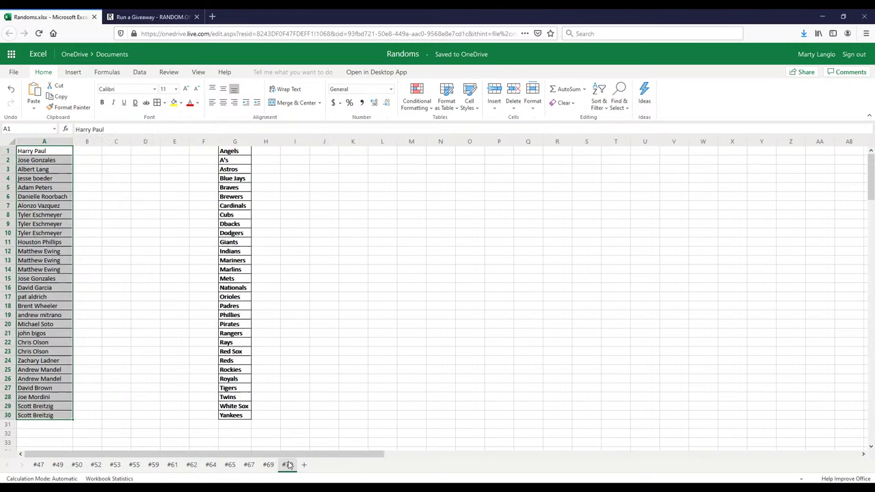
pyautogui.click(168, 20)
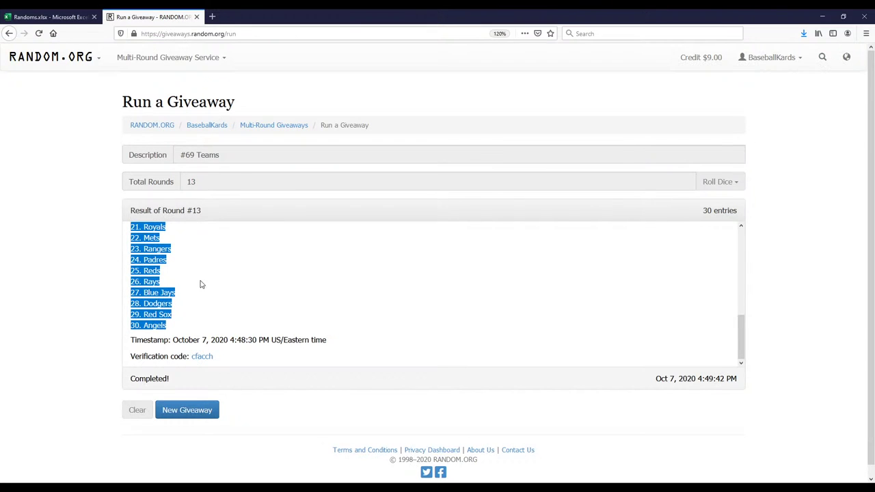
pyautogui.click(204, 404)
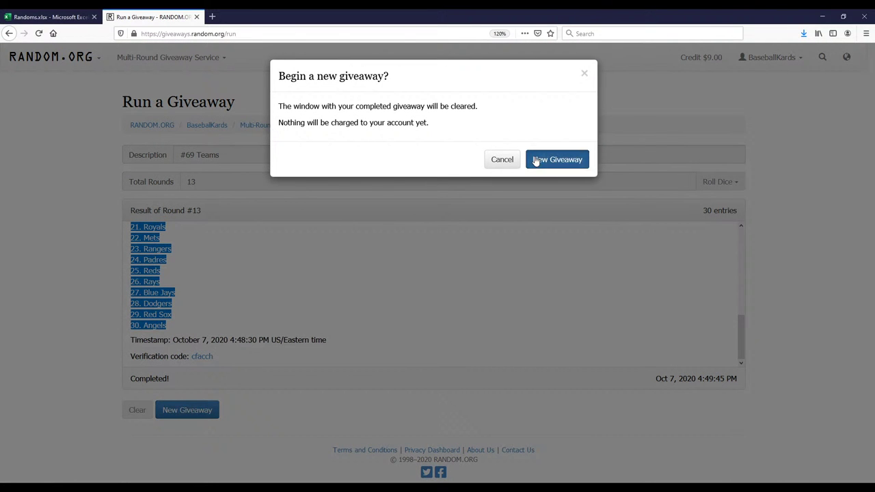
pyautogui.click(540, 160)
pyautogui.click(248, 154)
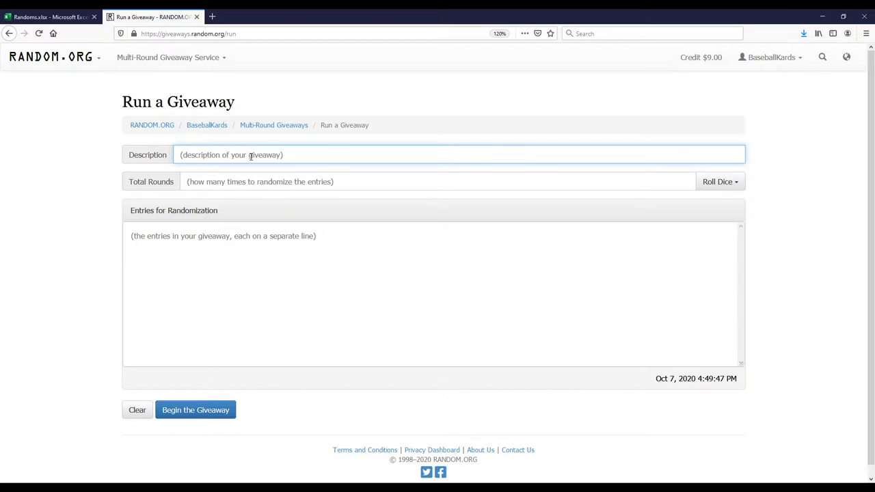
pyautogui.write('#70')
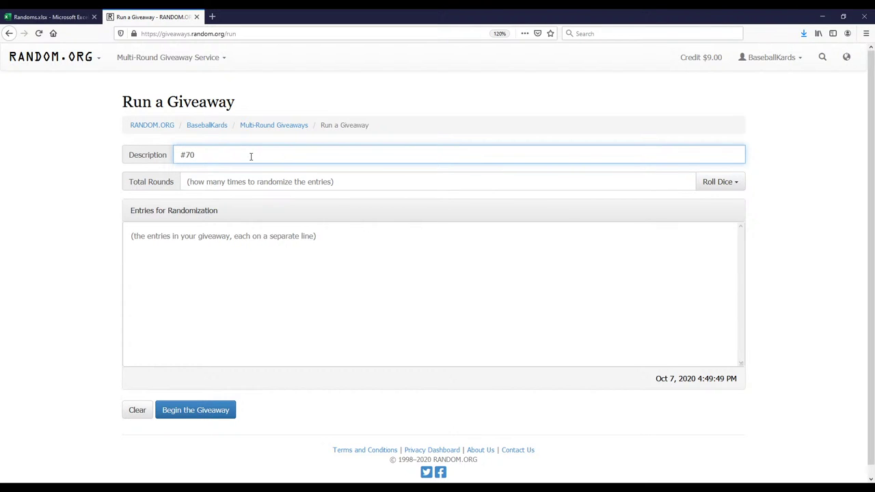
# Copy the participant names in A1:A30 of sheet #70, paste them as the giveaway's entries, and check the list.
pyautogui.click(56, 17)
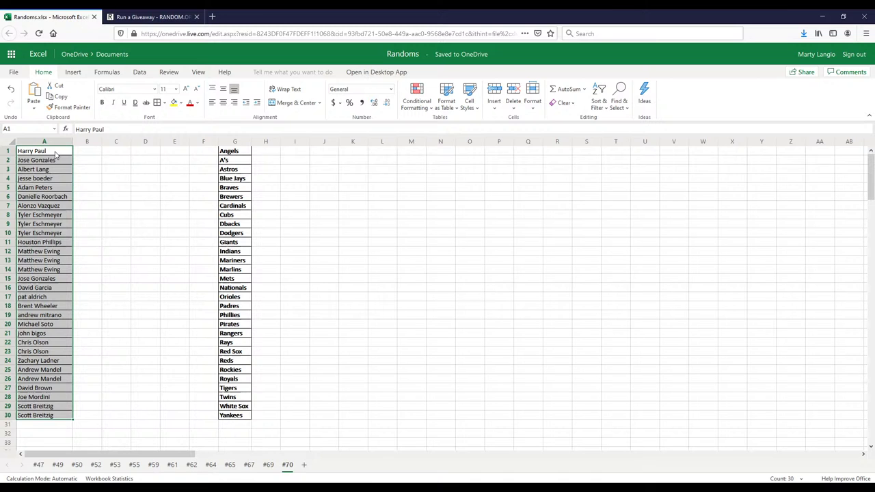
pyautogui.hotkey('ctrl', 'c')
pyautogui.click(142, 16)
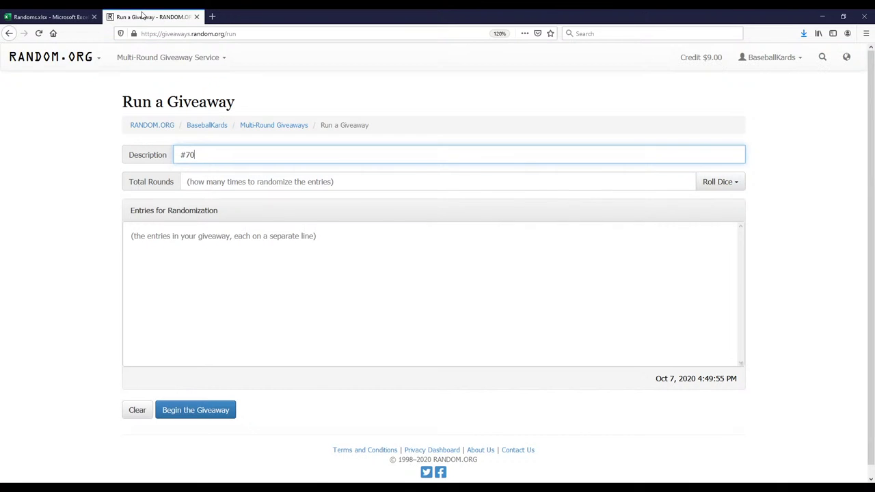
pyautogui.click(178, 234)
pyautogui.hotkey('ctrl', 'v')
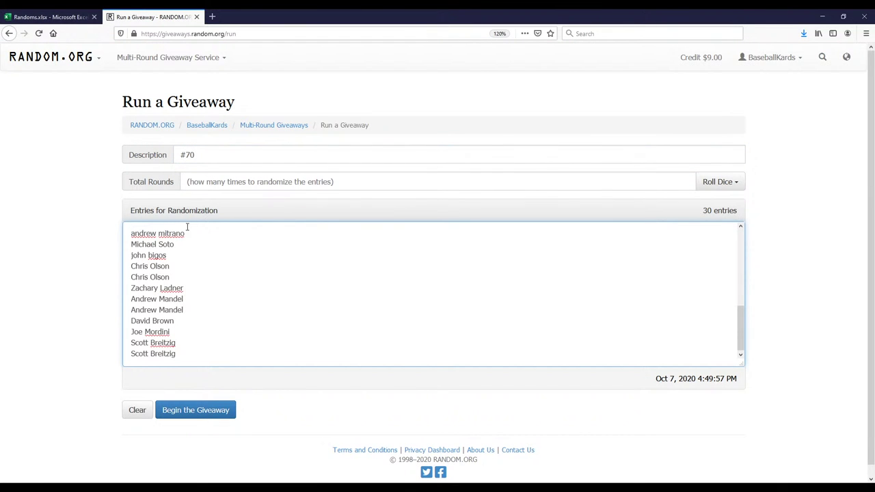
pyautogui.click(65, 17)
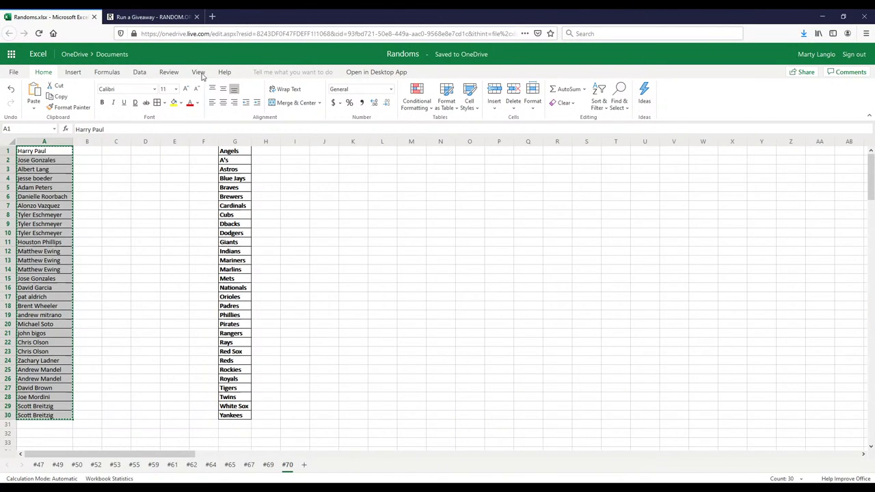
pyautogui.click(154, 17)
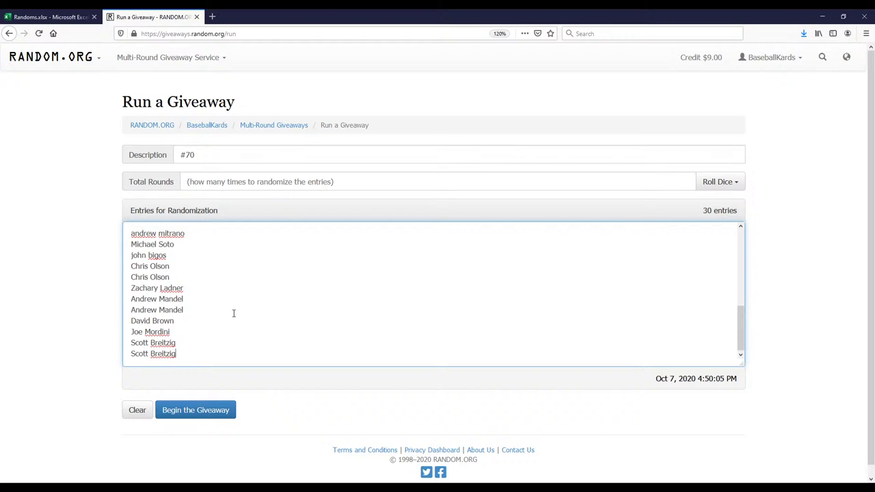
pyautogui.scroll(4, 252, 309)
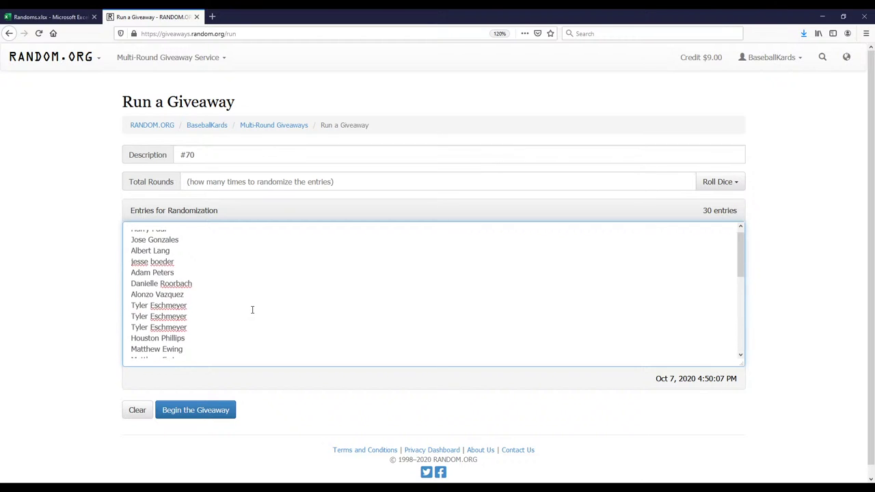
pyautogui.scroll(-5, 251, 309)
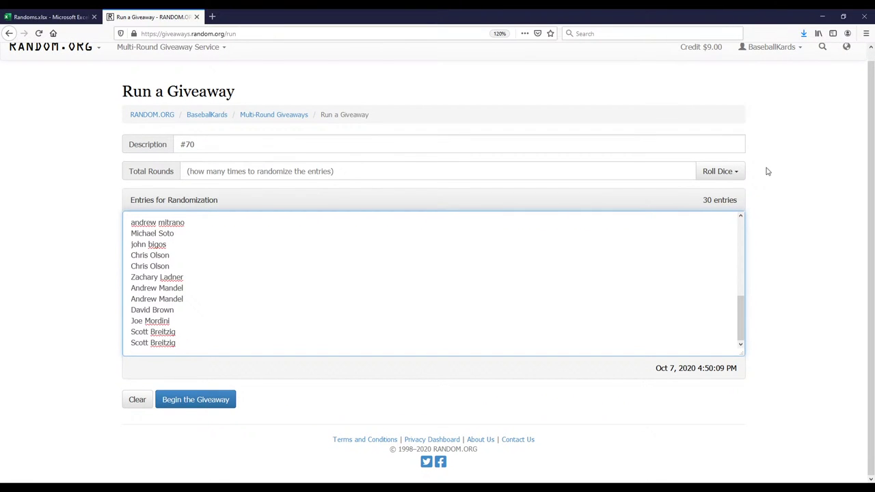
# Roll 3d6 for the number of rounds of the #70 giveaway and begin it.
pyautogui.click(742, 174)
pyautogui.click(685, 206)
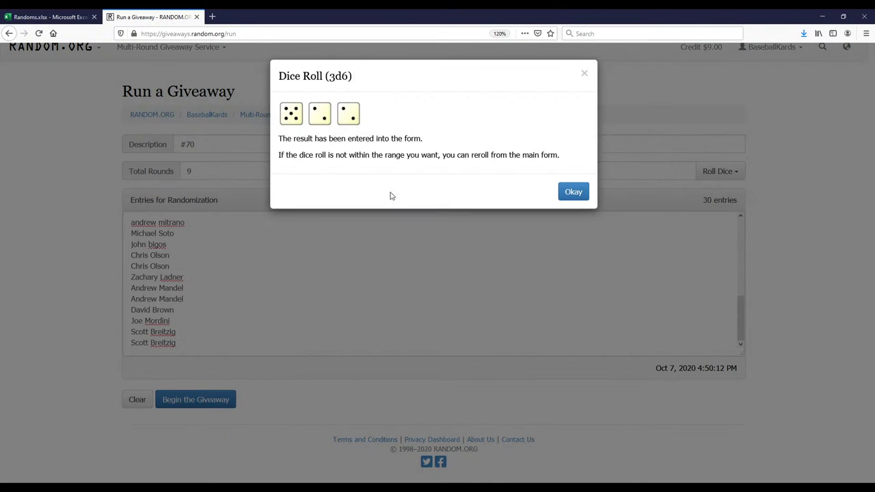
pyautogui.click(586, 195)
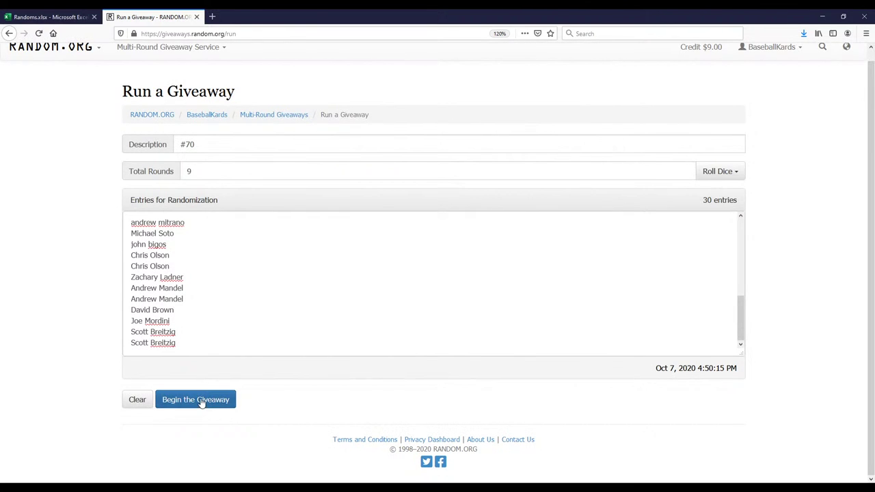
pyautogui.click(197, 400)
pyautogui.click(545, 192)
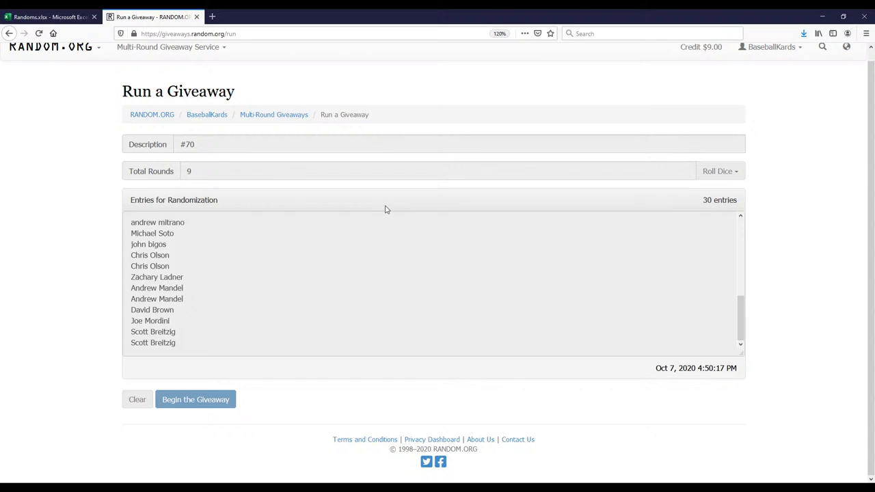
# Advance the #70 giveaway through all its remaining rounds until it is completed.
pyautogui.click(190, 400)
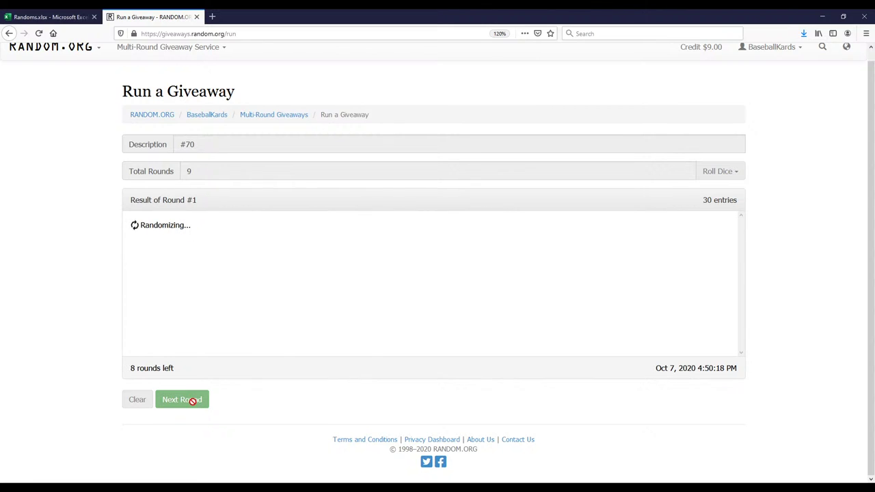
pyautogui.click(192, 400)
pyautogui.click(192, 401)
pyautogui.click(193, 401)
pyautogui.click(193, 401)
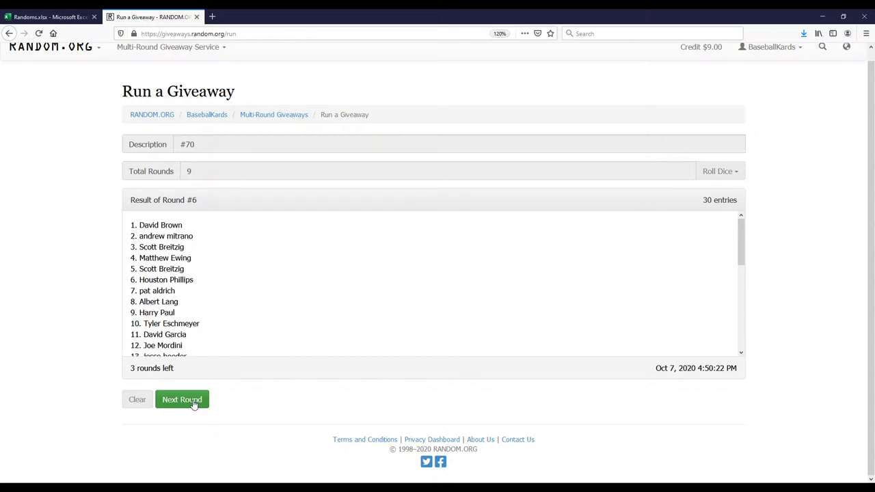
pyautogui.click(194, 402)
pyautogui.click(193, 402)
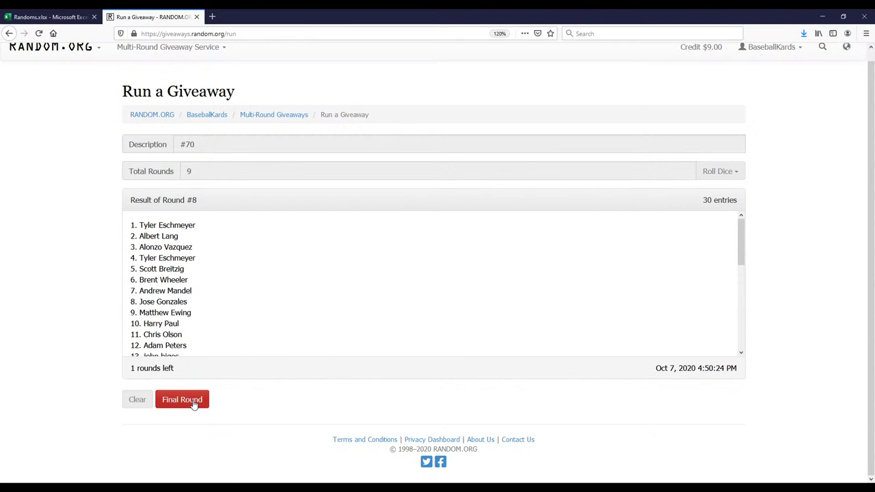
pyautogui.click(193, 401)
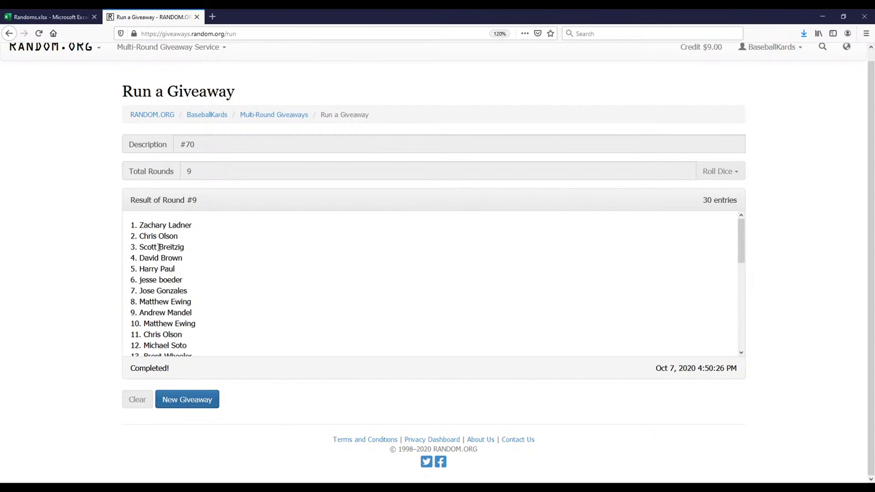
# Copy the final numbered participant list and paste it over the original names on sheet #70, starting at A1.
pyautogui.moveTo(130, 227); pyautogui.dragTo(268, 319)
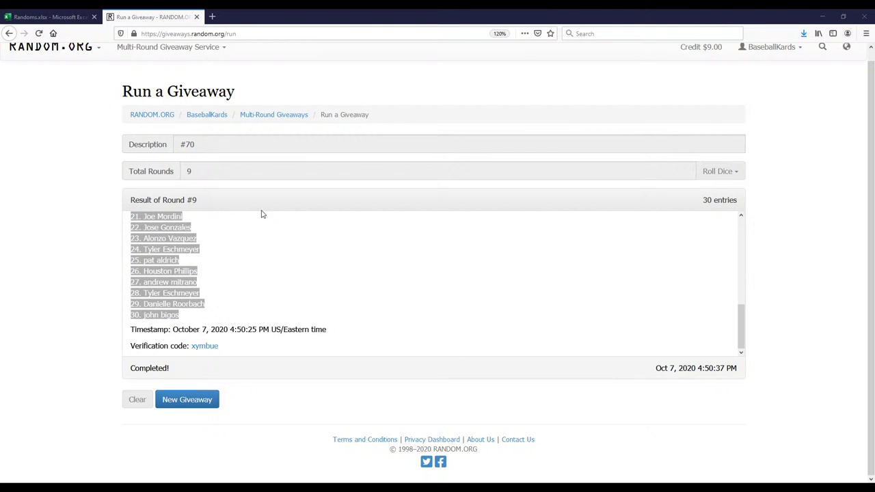
pyautogui.click(48, 16)
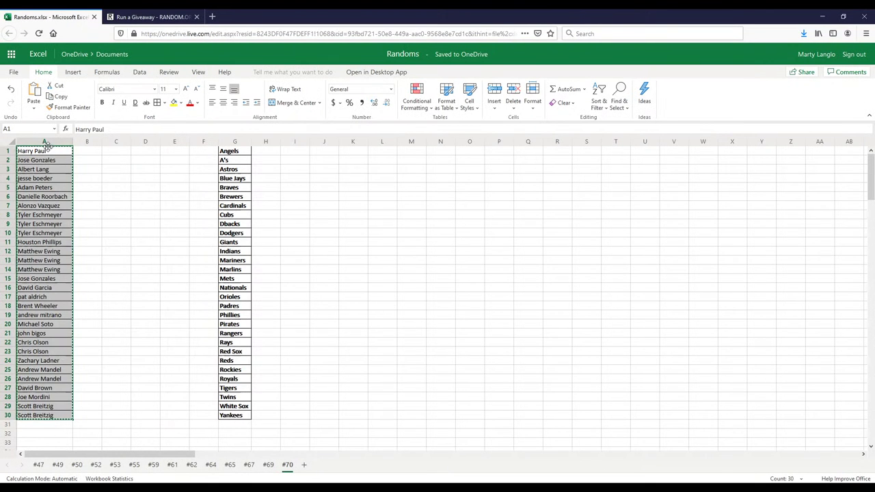
pyautogui.hotkey('ctrl', 'v')
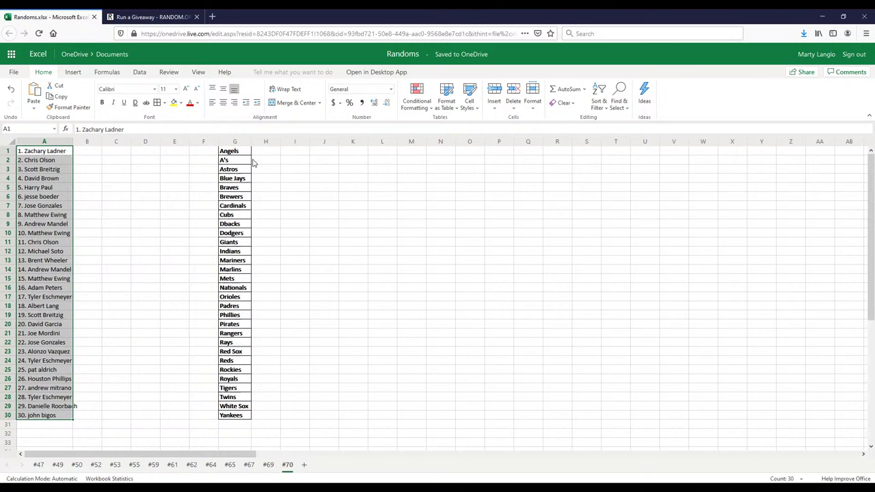
# Copy the team names in G1:G30 of sheet #70.
pyautogui.moveTo(236, 152); pyautogui.dragTo(241, 417)
pyautogui.rightClick(235, 226)
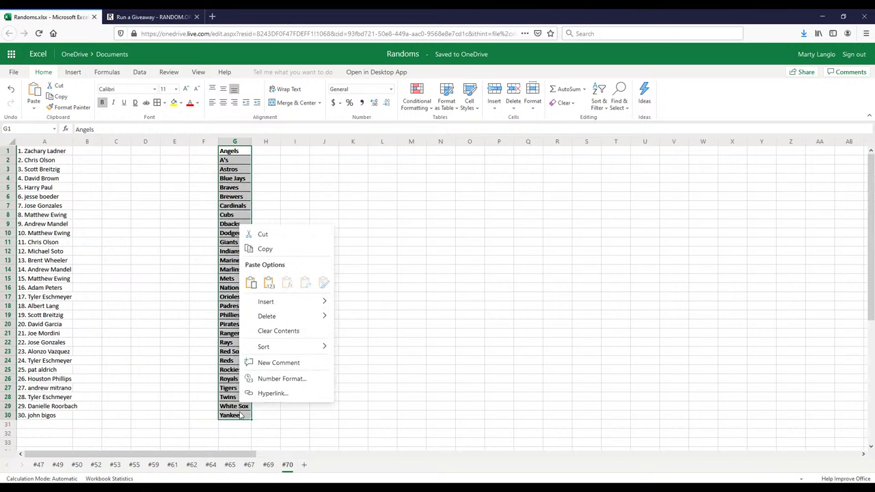
pyautogui.click(285, 253)
# Start a new giveaway on RANDOM.ORG described as "#70 Teams" and paste the copied team names as its entries.
pyautogui.click(175, 17)
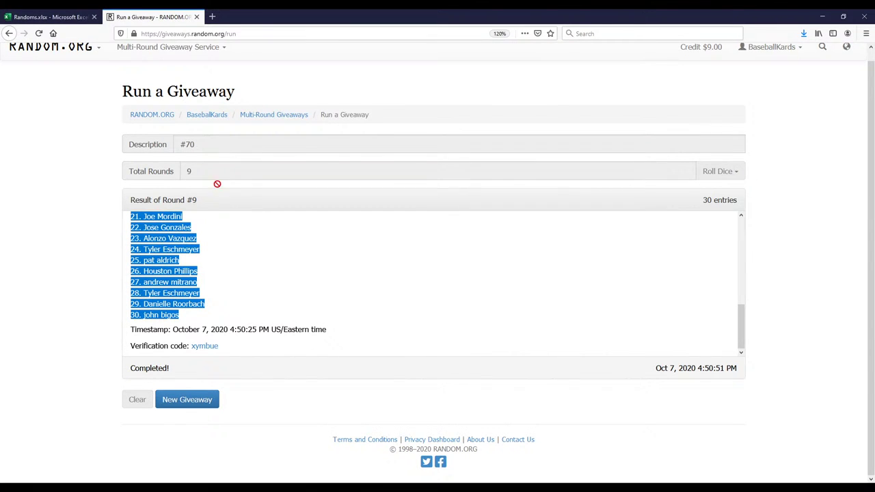
pyautogui.click(199, 398)
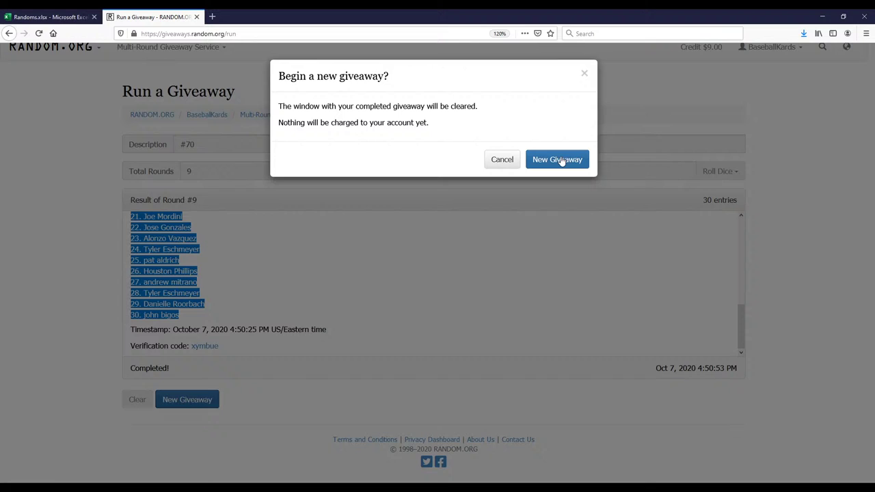
pyautogui.click(557, 159)
pyautogui.click(251, 142)
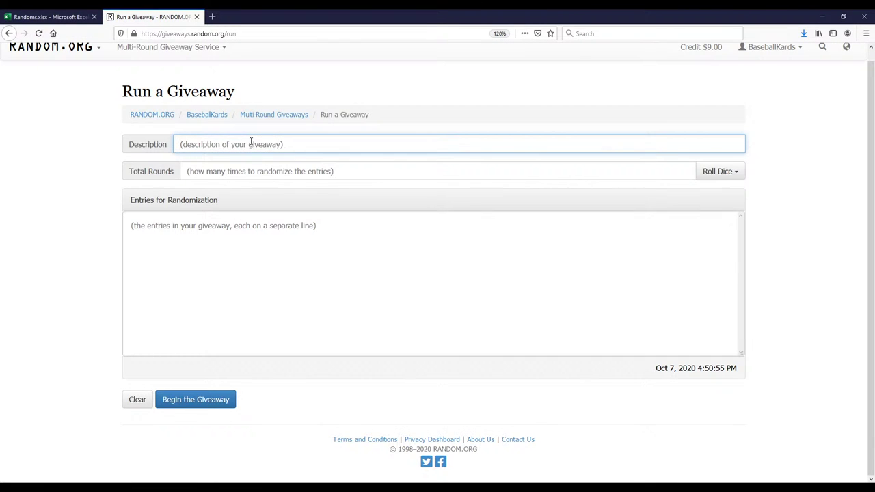
pyautogui.write('#70 ')
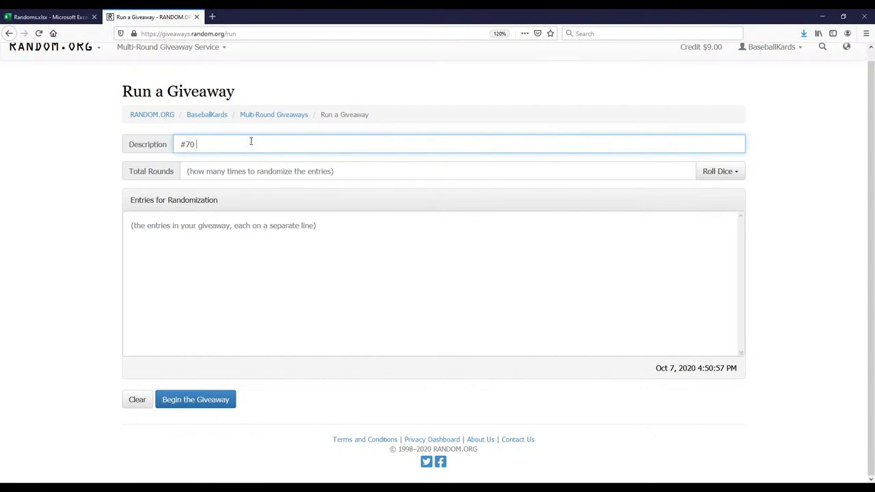
pyautogui.write('Teams')
pyautogui.click(248, 229)
pyautogui.hotkey('ctrl', 'v')
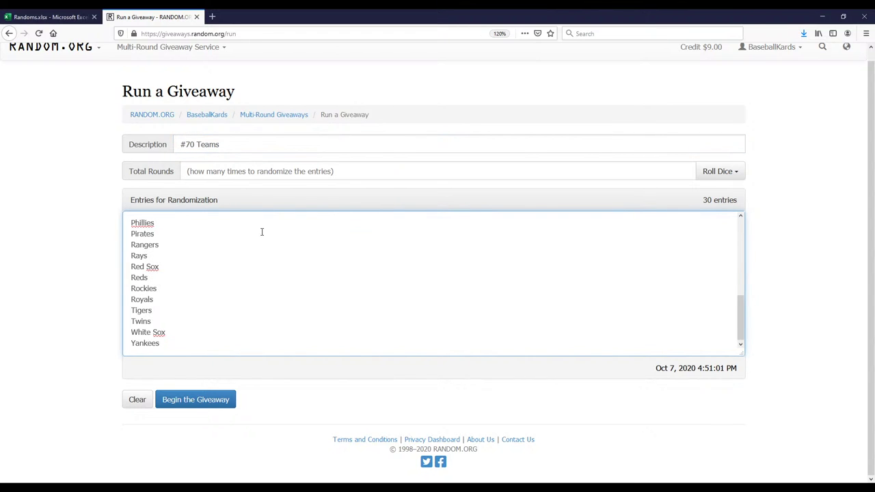
# Roll 3d6 for the number of rounds of the #70 Teams giveaway and begin it.
pyautogui.click(719, 175)
pyautogui.click(718, 205)
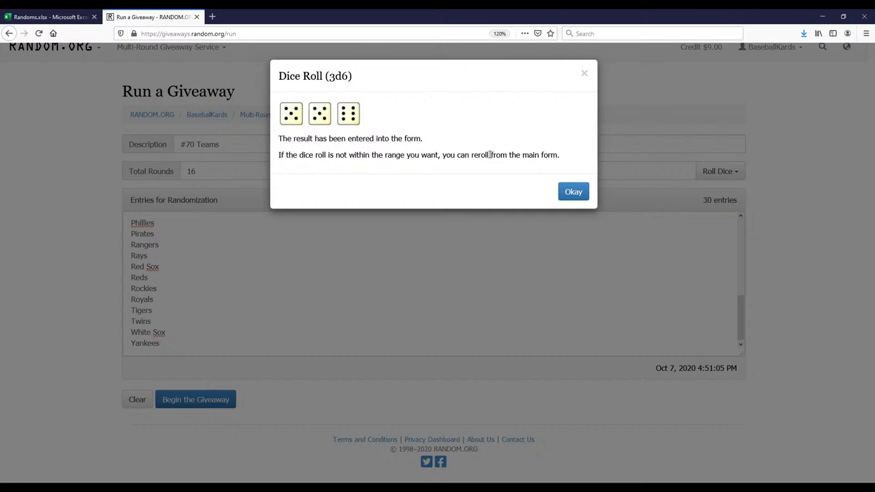
pyautogui.click(572, 191)
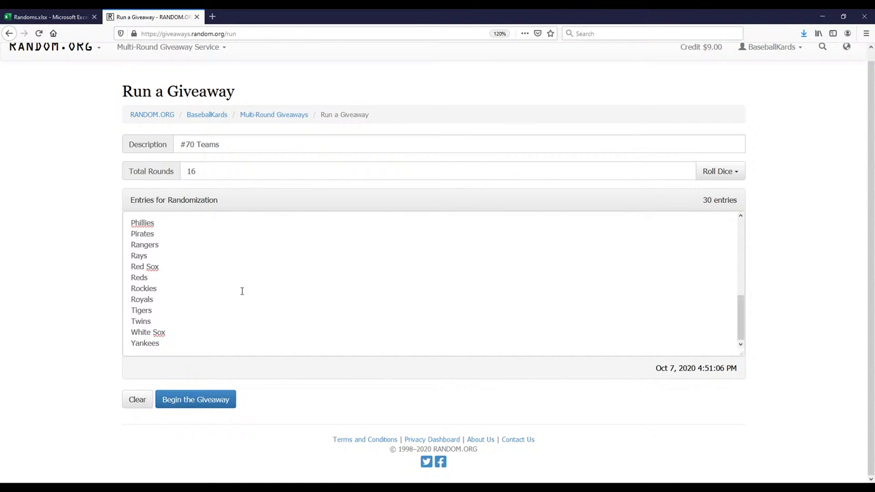
pyautogui.click(202, 399)
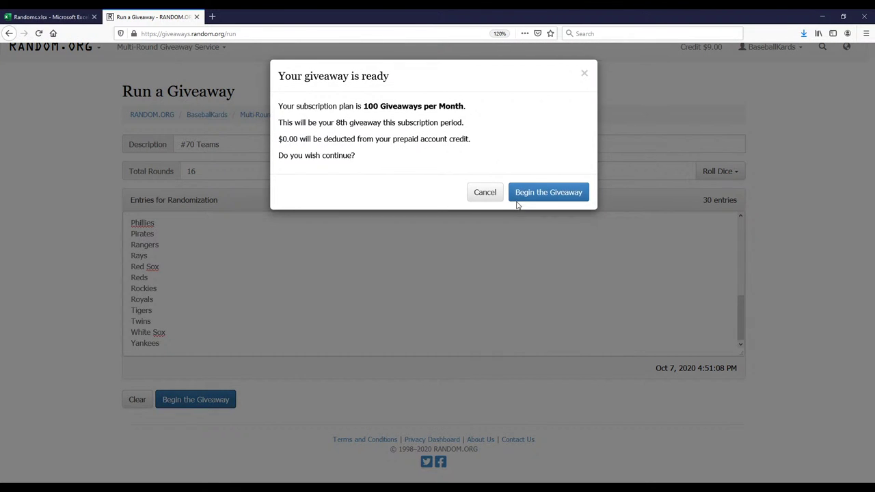
pyautogui.click(525, 192)
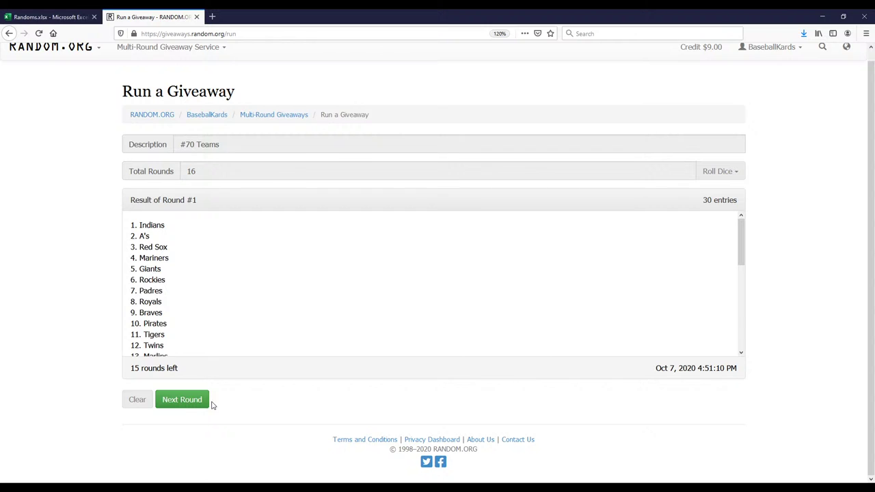
# Run the remaining rounds of the #70 Teams giveaway through the final round, 16 in total.
pyautogui.click(183, 402)
pyautogui.click(183, 405)
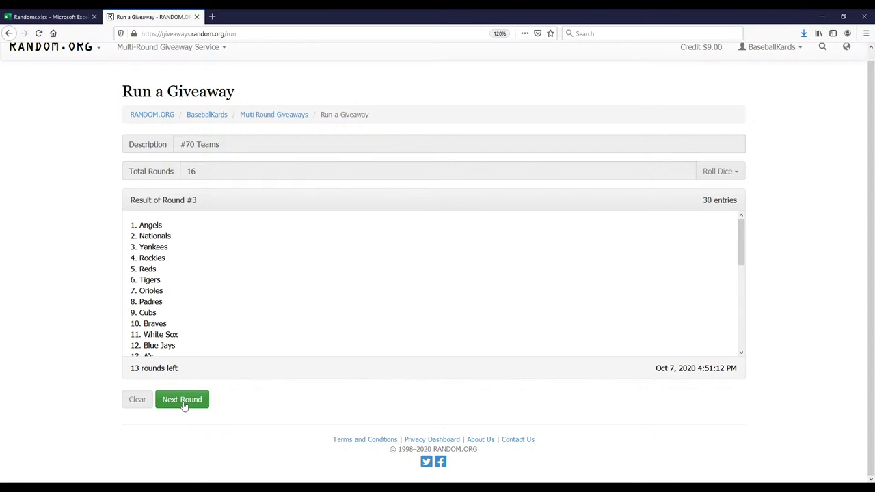
pyautogui.click(184, 405)
pyautogui.click(183, 405)
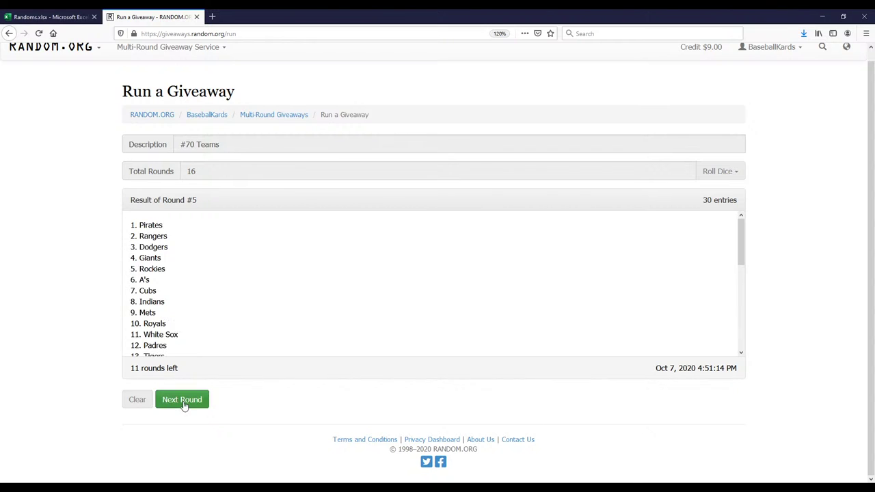
pyautogui.click(183, 404)
pyautogui.click(183, 403)
pyautogui.click(183, 401)
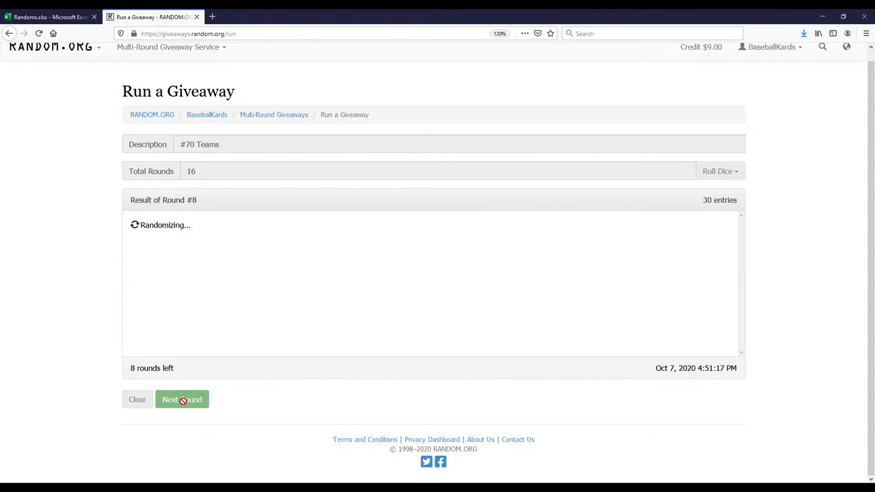
pyautogui.click(183, 401)
pyautogui.click(183, 401)
pyautogui.click(183, 401)
pyautogui.click(183, 402)
pyautogui.click(184, 401)
pyautogui.click(183, 402)
pyautogui.click(183, 402)
pyautogui.click(183, 401)
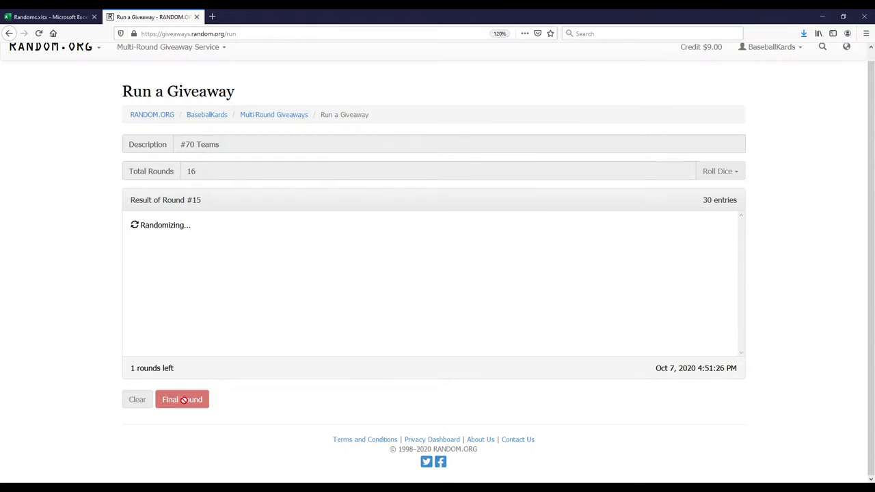
# Copy the final numbered team list and paste it beside the participants on sheet #70 of the Randoms workbook, starting at B1.
pyautogui.moveTo(130, 225); pyautogui.dragTo(200, 325)
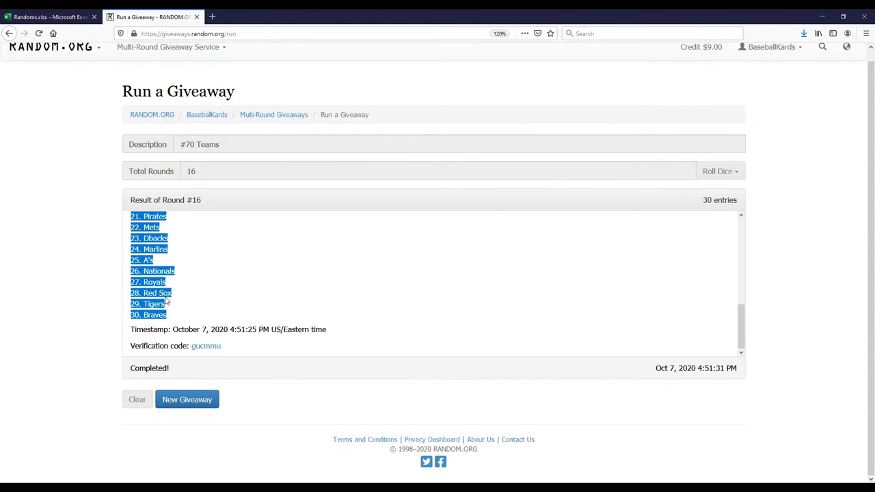
pyautogui.click(51, 17)
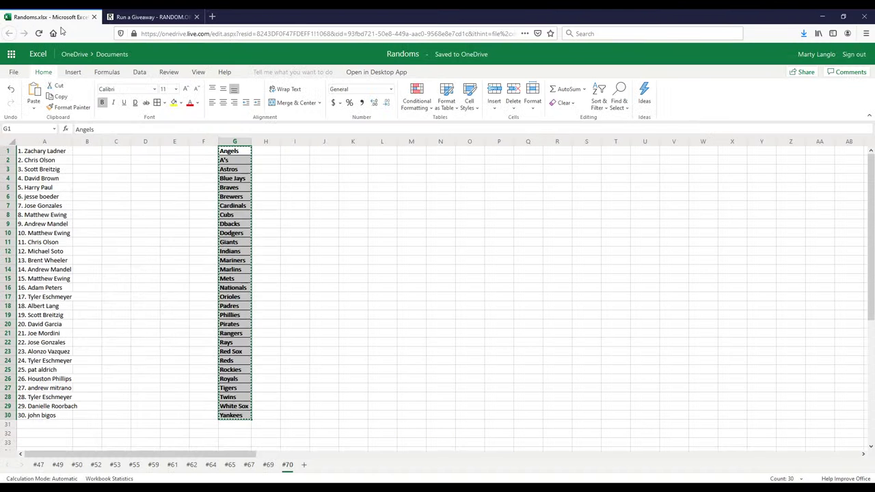
pyautogui.click(90, 151)
pyautogui.hotkey('ctrl', 'v')
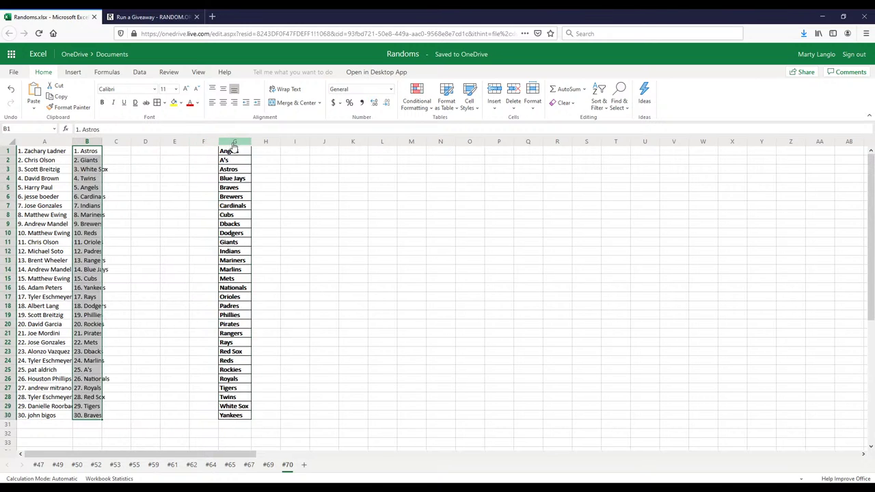
# Delete column G with the original team names from sheet #70.
pyautogui.click(234, 143)
pyautogui.rightClick(234, 143)
pyautogui.click(270, 225)
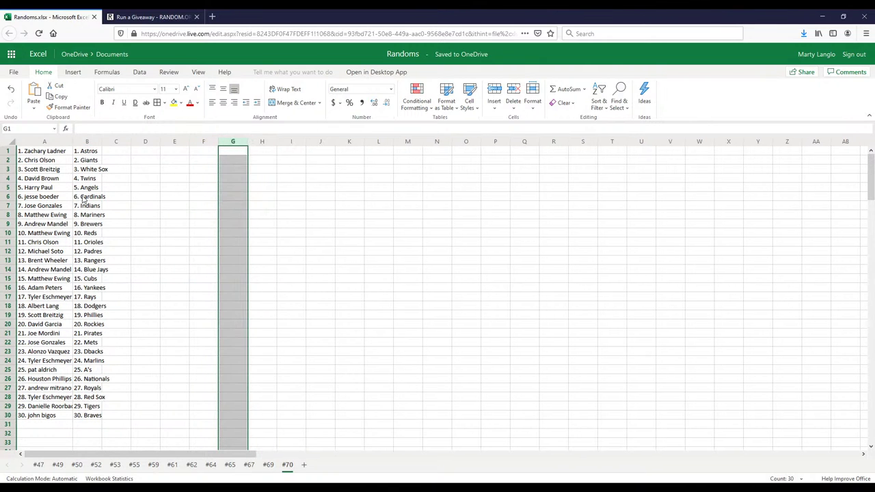
pyautogui.click(111, 196)
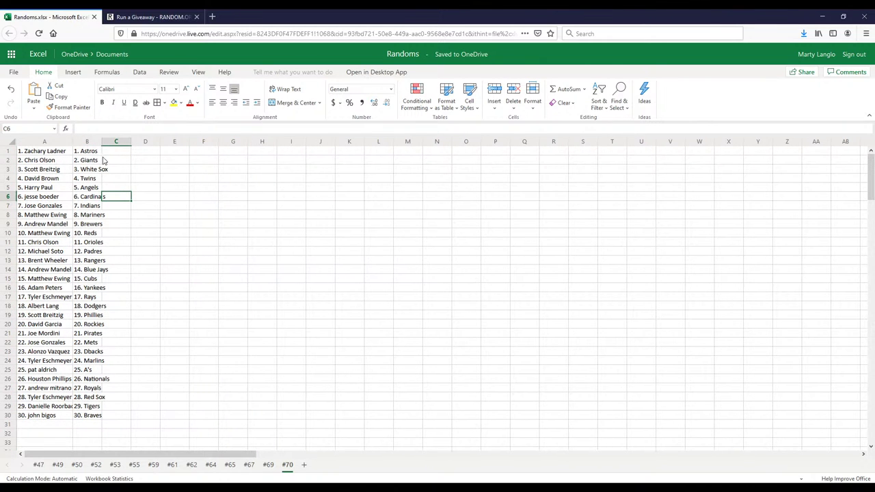